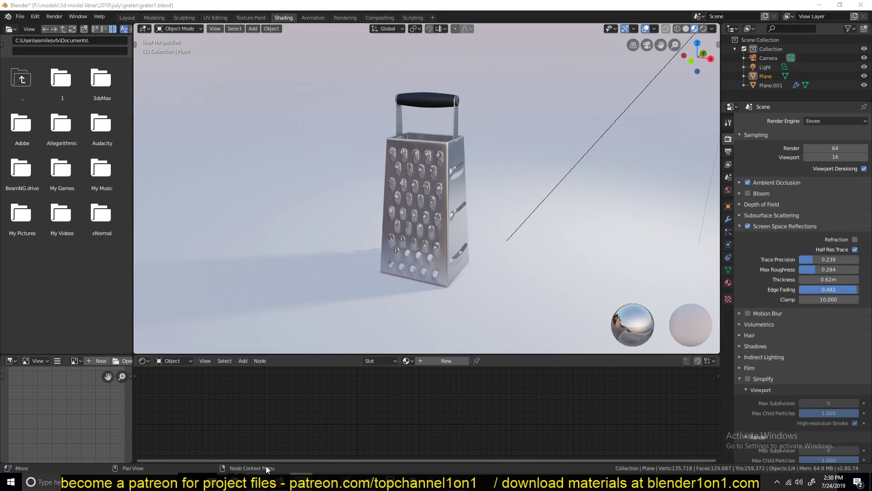
Step: Switch to the browser to look over the YouTube results for MKBHD camera rig, and return to Blender
mouse_move(265, 481)
click(276, 443)
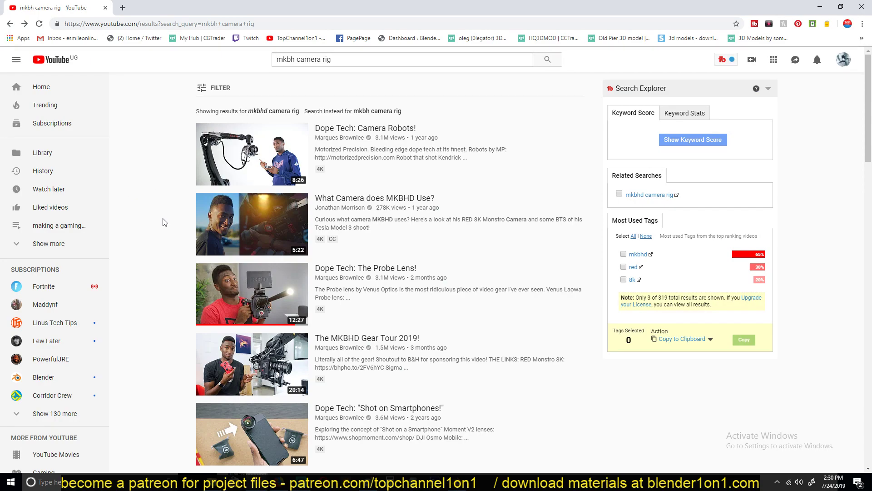
mouse_move(209, 153)
click(820, 7)
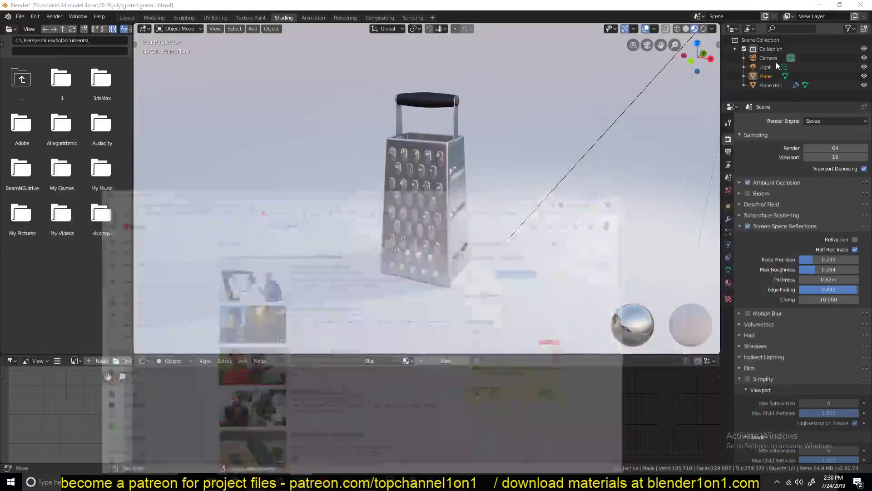
Step: Deselect all objects and switch to the Layout workspace
scroll(527, 177, down, 3)
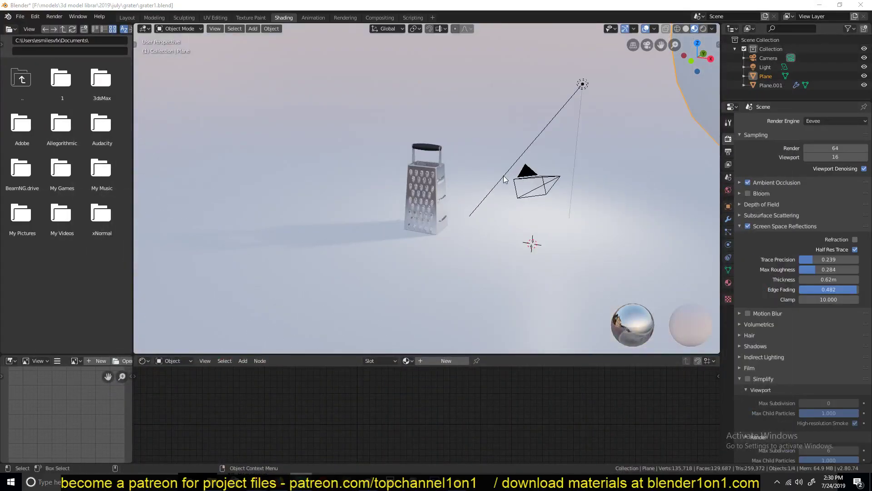
click(485, 159)
shift+middle_drag(485, 159, 341, 195)
key(alt+a)
scroll(476, 167, up, 4)
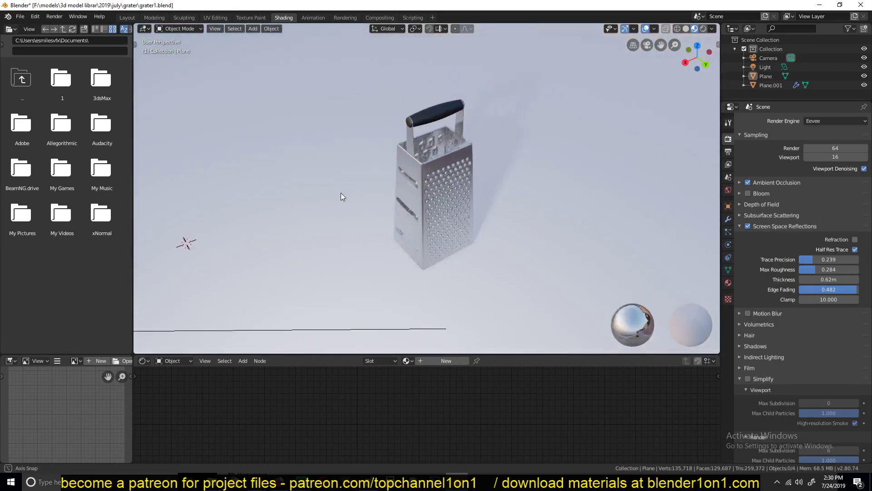
click(128, 17)
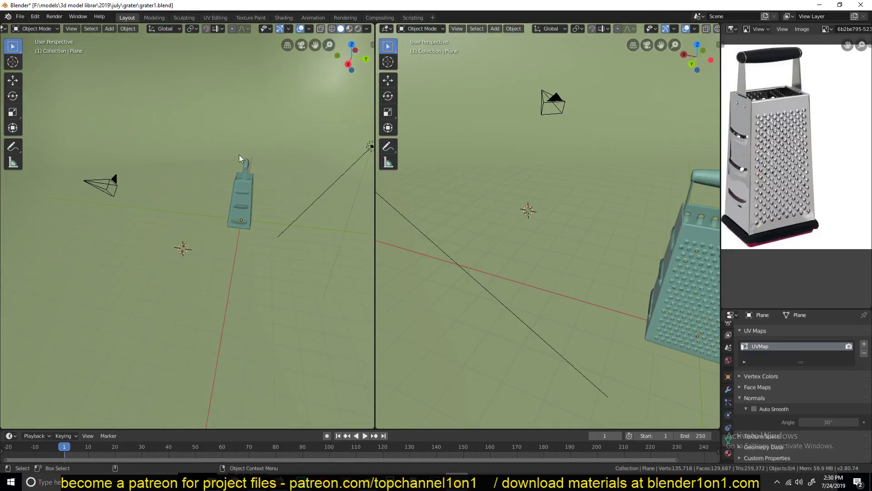
Step: Look through the camera and move it so that the grater's body fits inside the camera frame
key(KP_7)
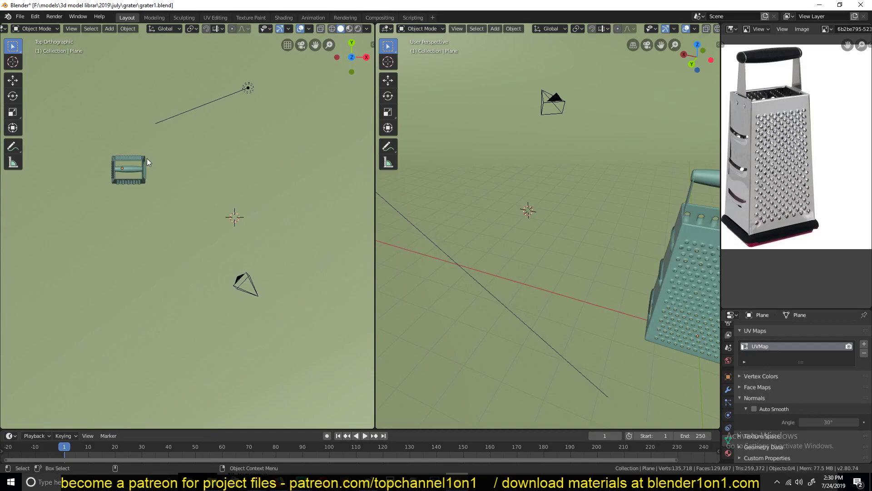
key(KP_0)
click(242, 168)
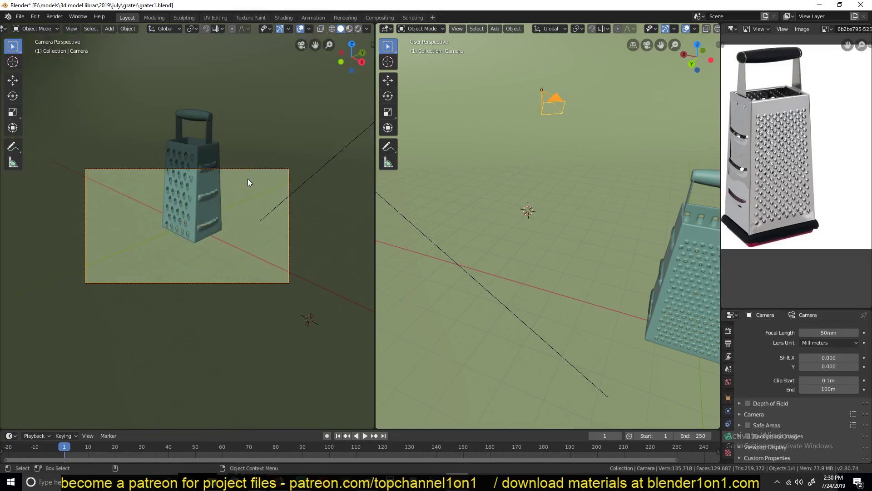
key(g)
click(254, 115)
Step: Show the scene from the top in the second viewport and enlarge the timeline area
key(KP_7)
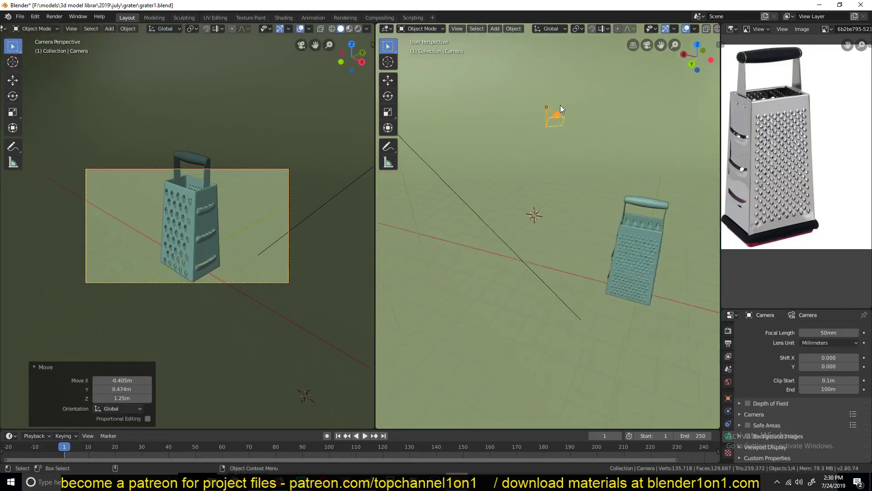
shift+middle_drag(496, 147, 482, 116)
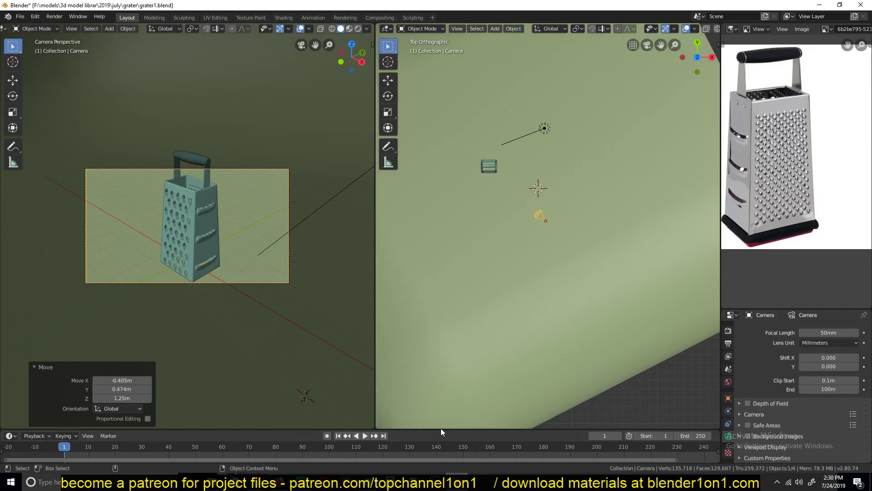
drag(441, 430, 448, 359)
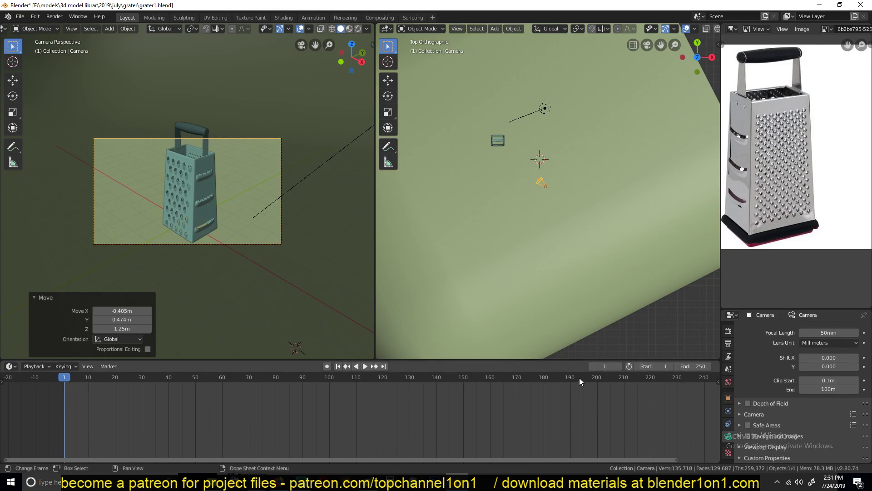
Step: Enable automatic keyframing and reposition the camera in the top view at frame 1
click(327, 366)
key(g)
click(538, 177)
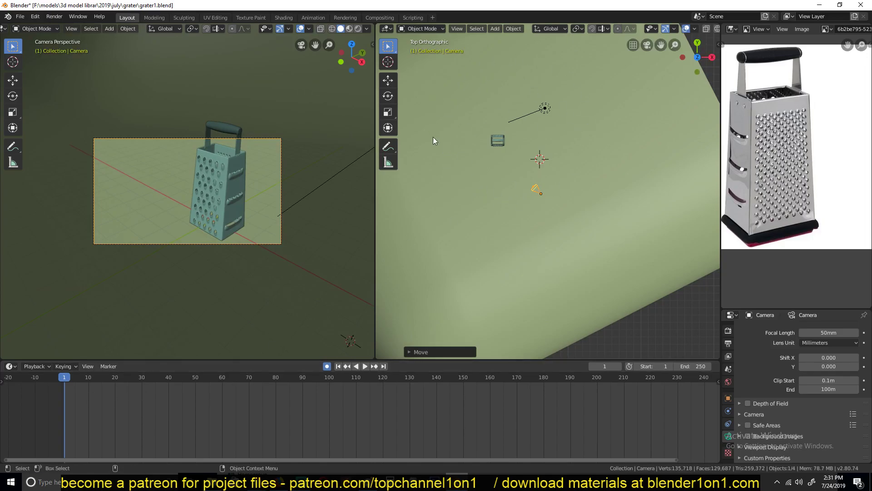
Step: At frame 30, move and rotate the camera to face the grater's narrow slotted side
drag(121, 398, 140, 399)
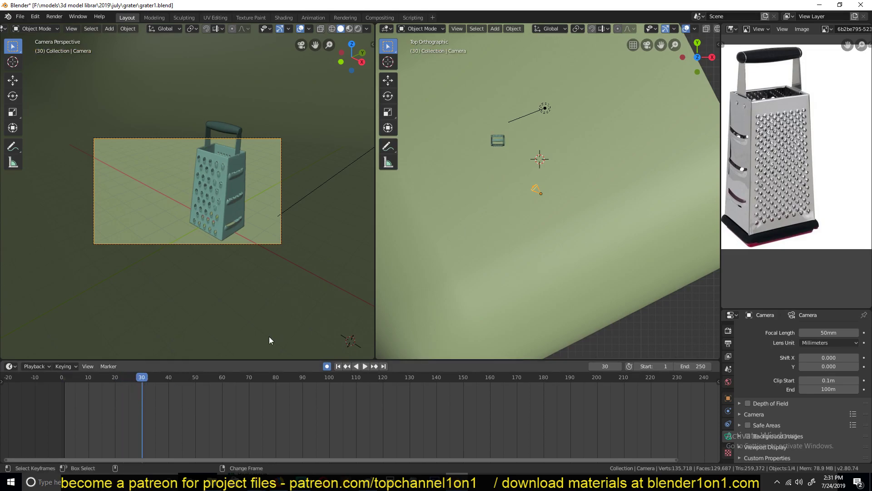
key(r)
click(597, 101)
key(g)
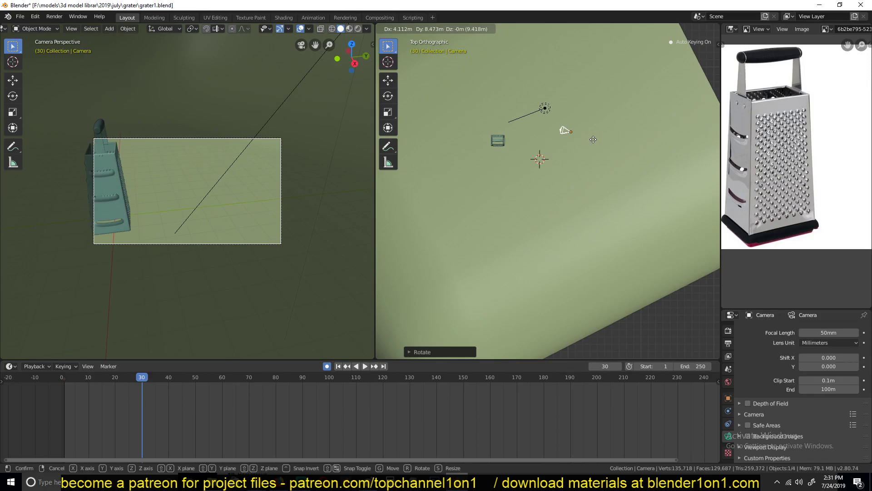
click(593, 141)
key(r)
click(611, 128)
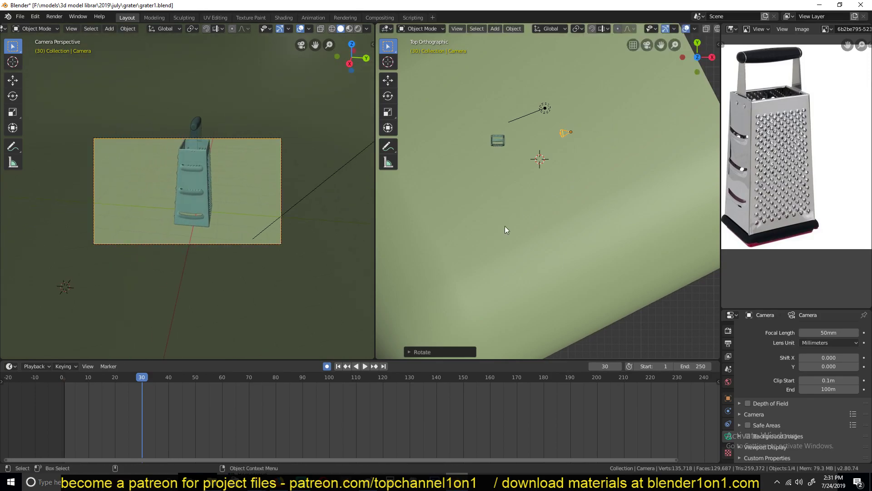
Step: At frame 58, rotate and move the camera behind the grater so it faces the fine-holed side
click(218, 402)
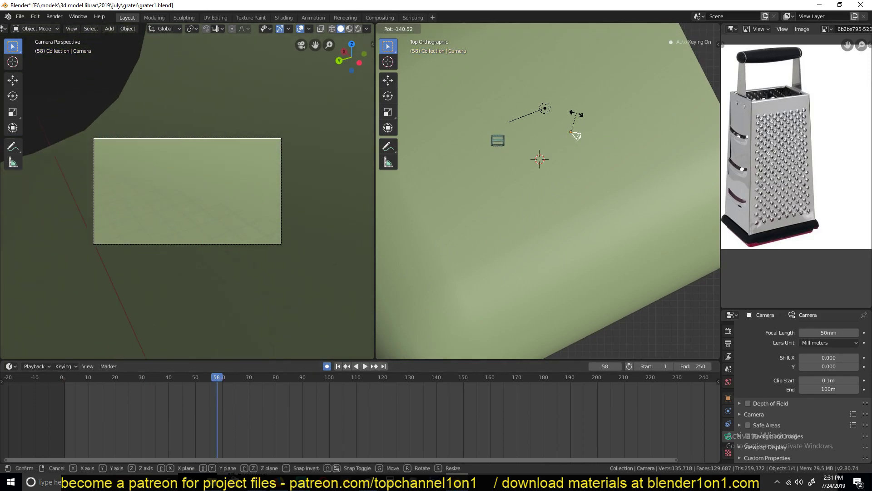
key(g)
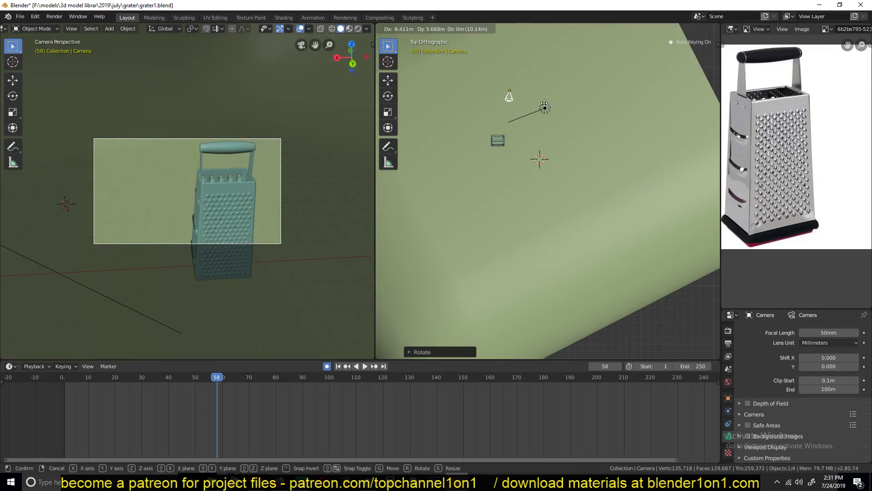
click(539, 106)
Step: Play the camera animation from frame 0 to check the movement around the grater
click(58, 419)
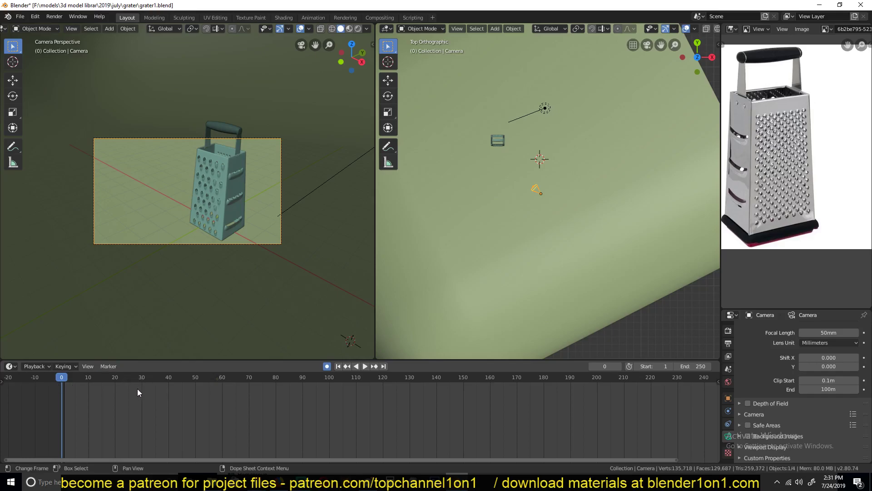
key(space)
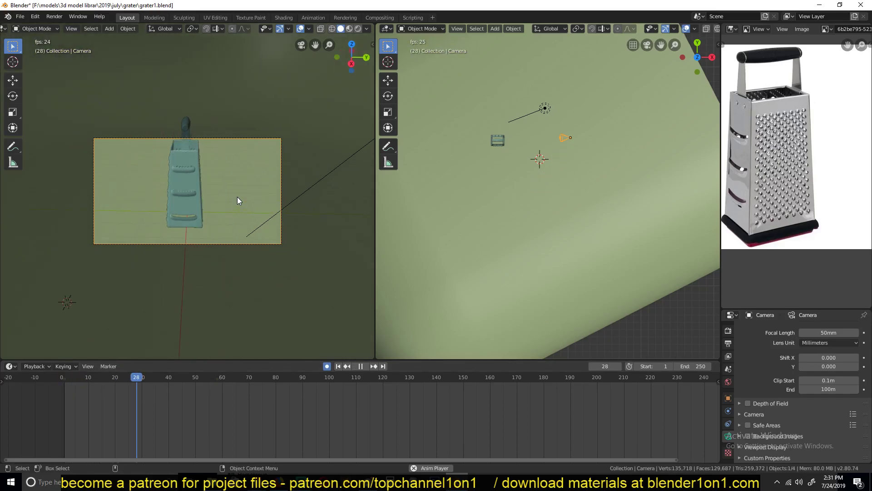
key(space)
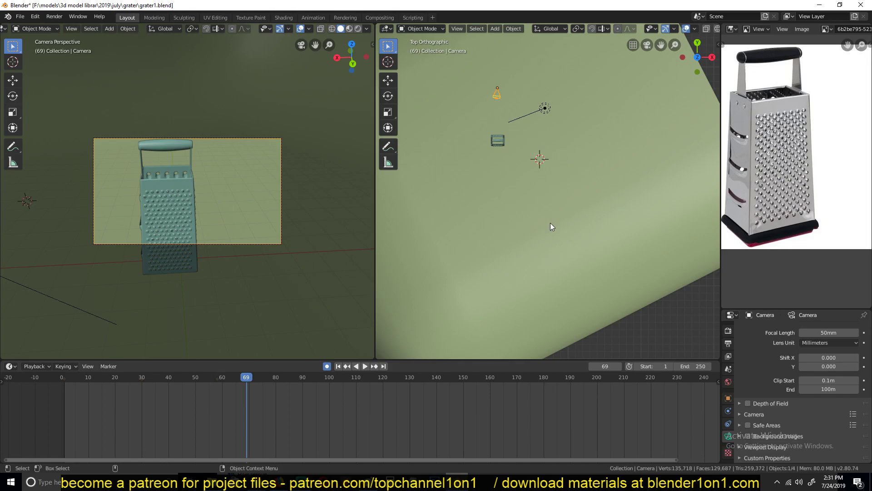
Step: Show the second viewport as a top-view wireframe and delete the camera's keyframes
middle_drag(584, 190, 530, 175)
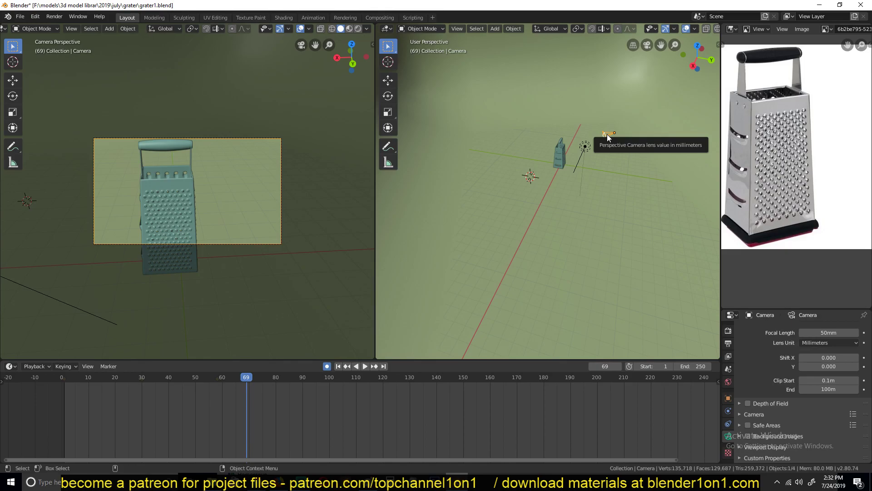
key(KP_7)
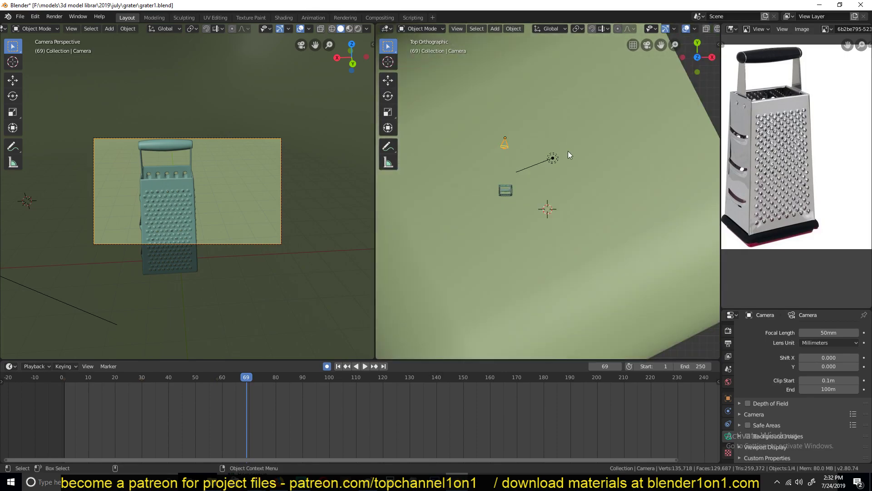
key(z)
click(496, 154)
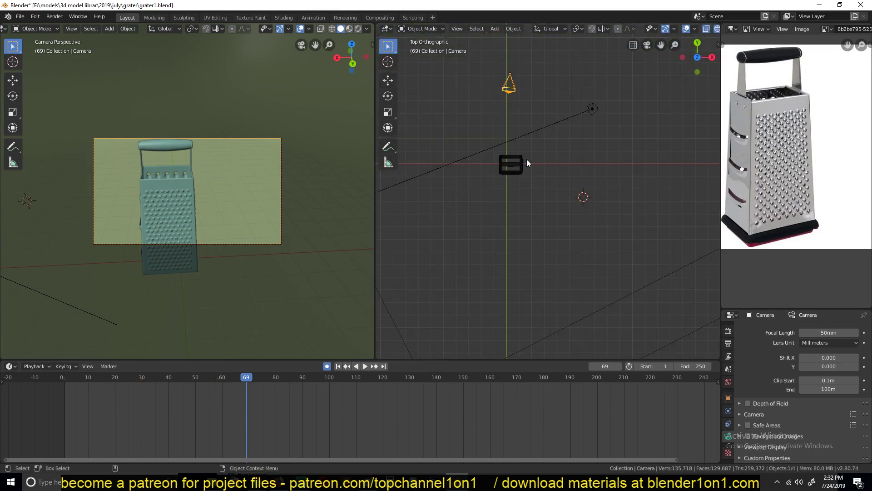
click(527, 159)
click(508, 85)
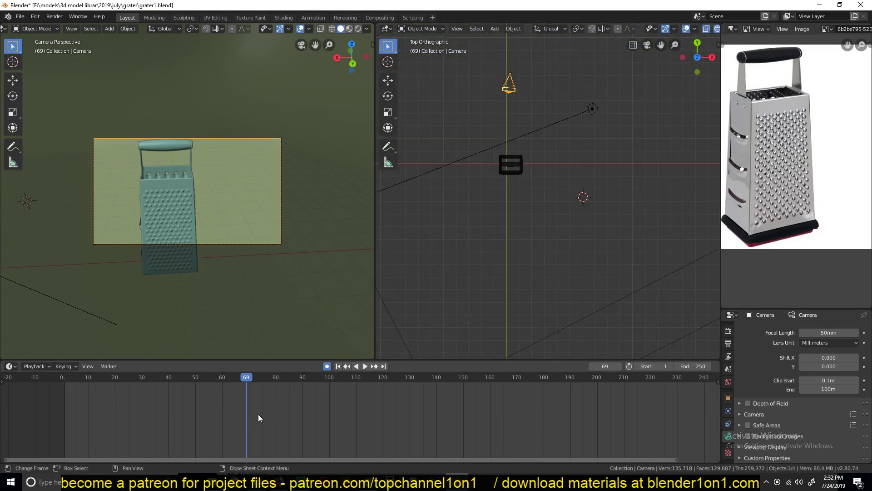
key(x)
click(258, 413)
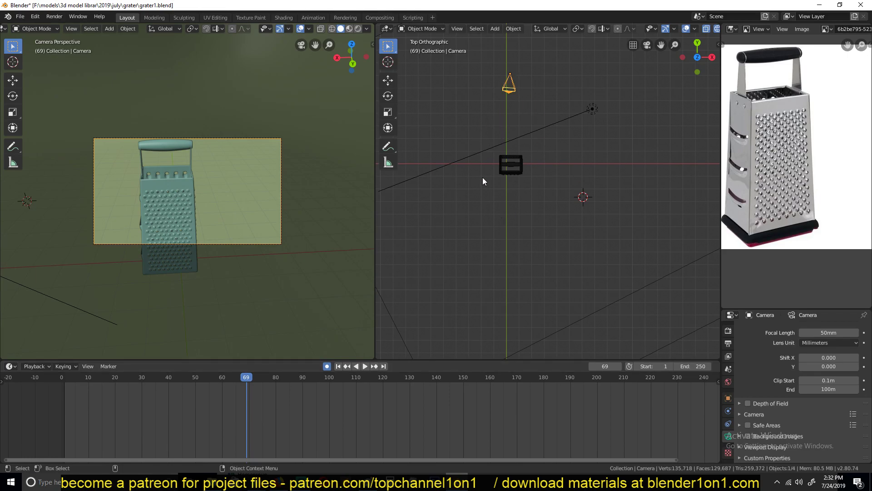
Step: Place the 3D cursor at the grater's centre in the top view and add a circle empty there
key(alt+a)
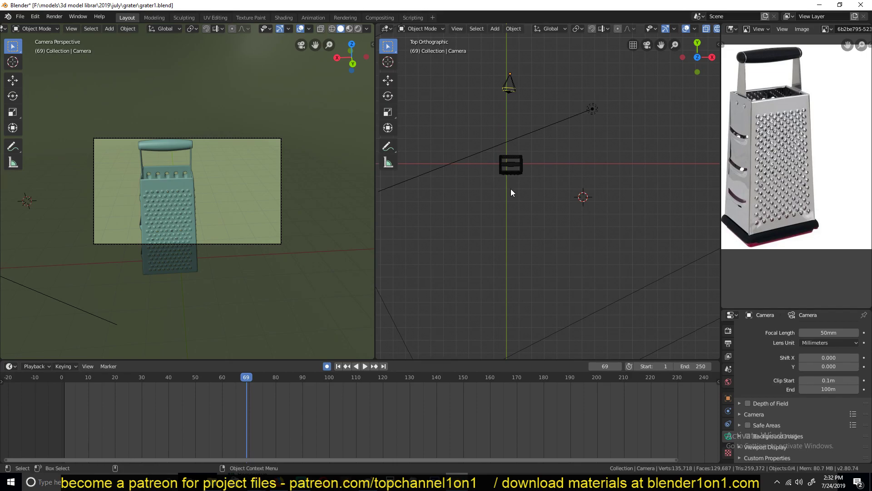
shift+middle_drag(511, 188, 500, 177)
shift+right_click(499, 163)
key(shift+a)
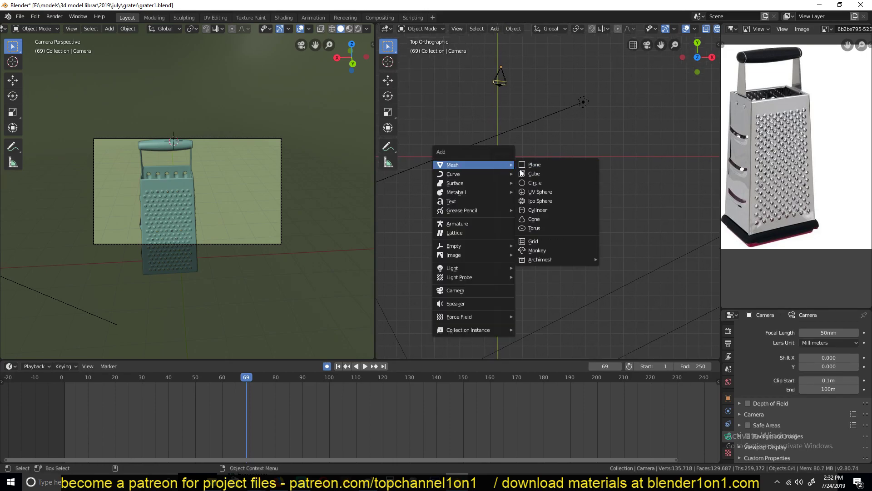
mouse_move(477, 250)
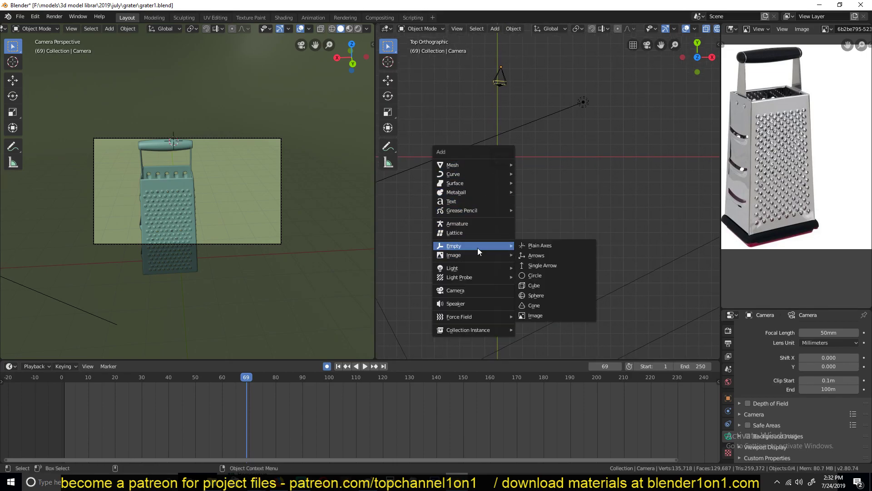
click(537, 275)
Step: Scale the circle empty up about 2.95 times and rotate it 90° in the right view so it lies horizontally
key(s)
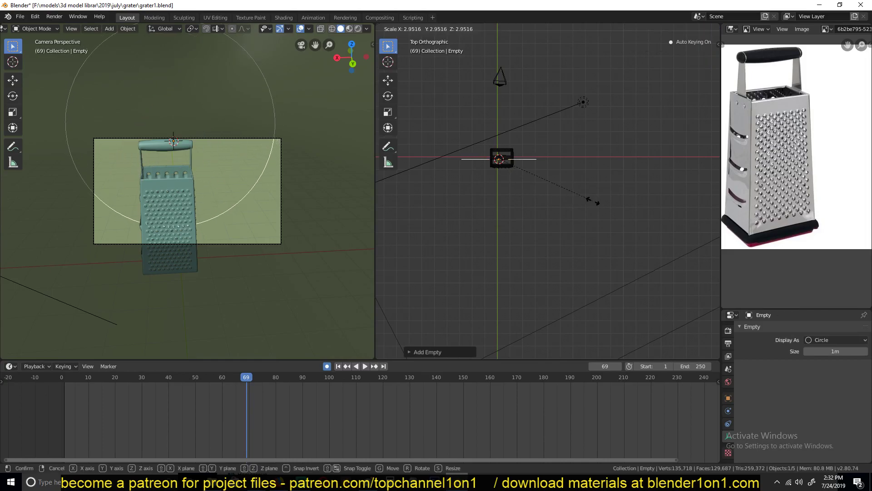
click(592, 200)
middle_drag(590, 197, 588, 200)
key(KP_3)
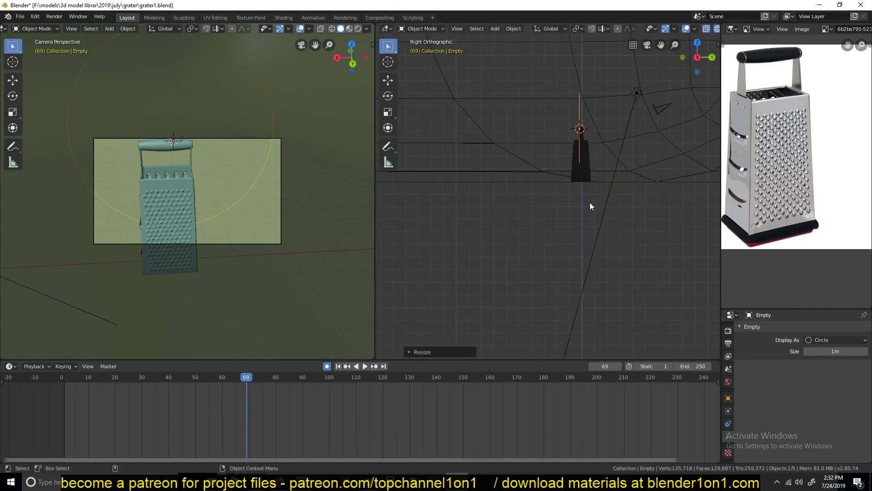
text(r90)
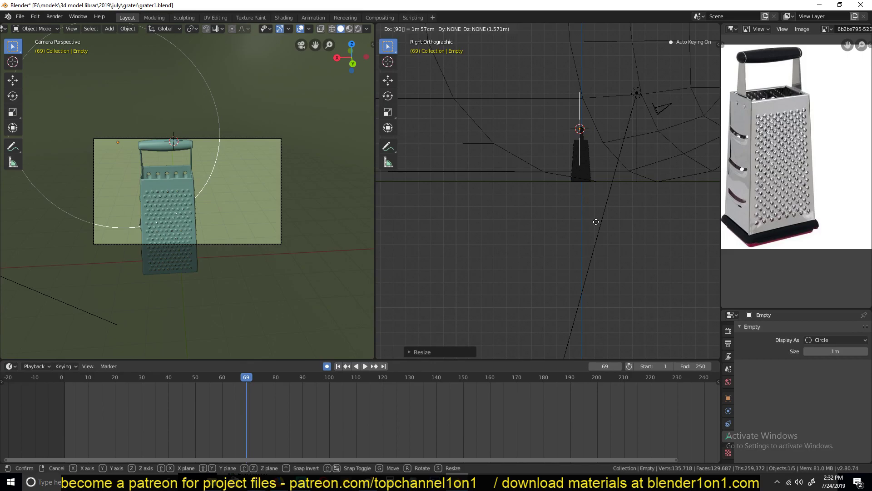
key(Return)
text(r90)
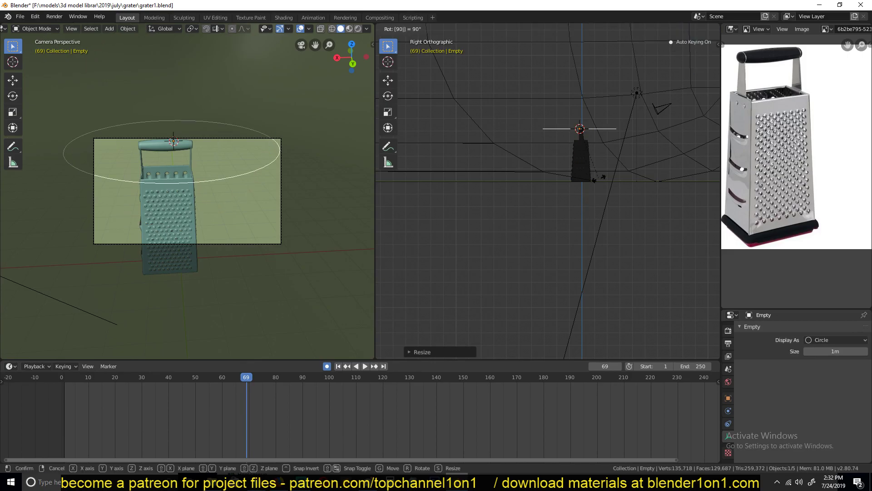
key(Return)
Step: Move the circle empty down around the grater's body and return the viewport to solid shading
key(g)
click(600, 188)
mouse_move(600, 187)
middle_down()
mouse_move(584, 209)
mouse_move(546, 224)
mouse_move(561, 226)
mouse_move(618, 142)
middle_up()
key(shift+z)
Step: Delete the large backdrop plane around the grater
click(626, 129)
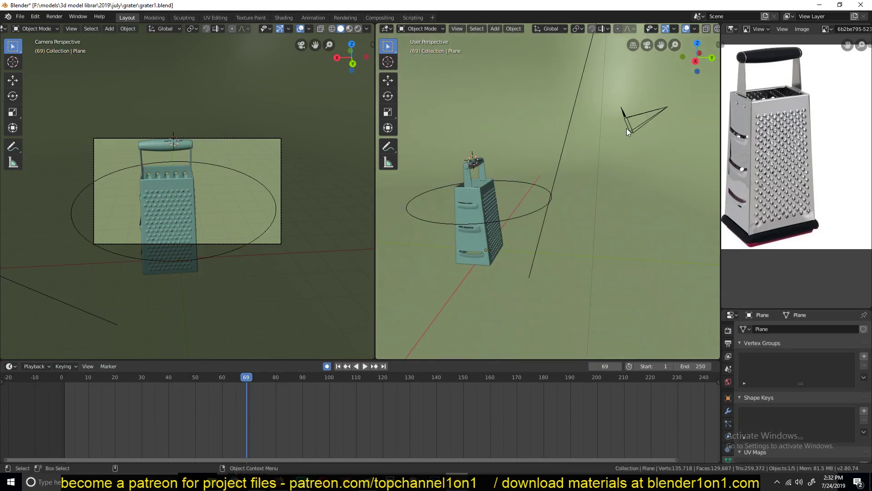
click(629, 127)
click(518, 214)
key(Delete)
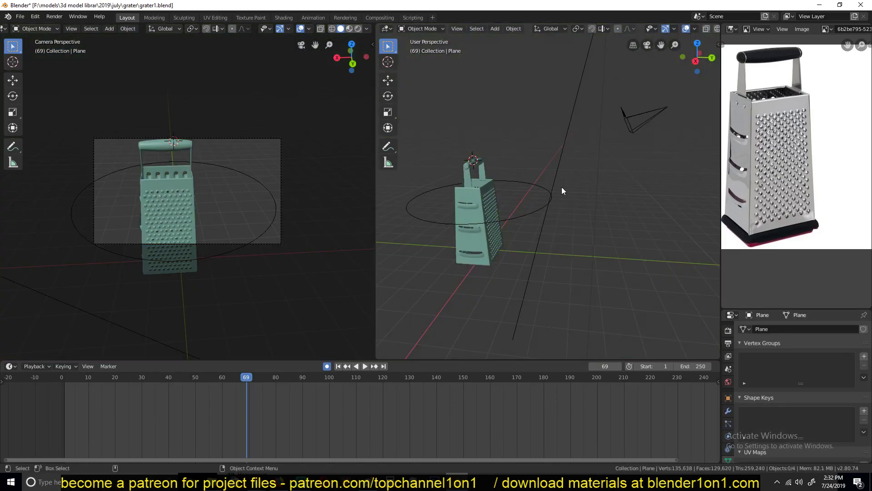
Step: Parent the camera to the circle empty using the Object parenting option
click(642, 118)
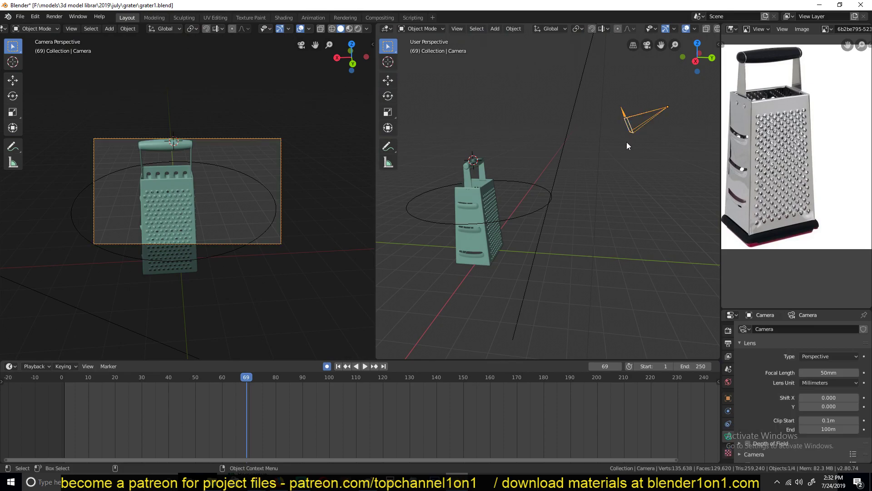
shift+click(530, 184)
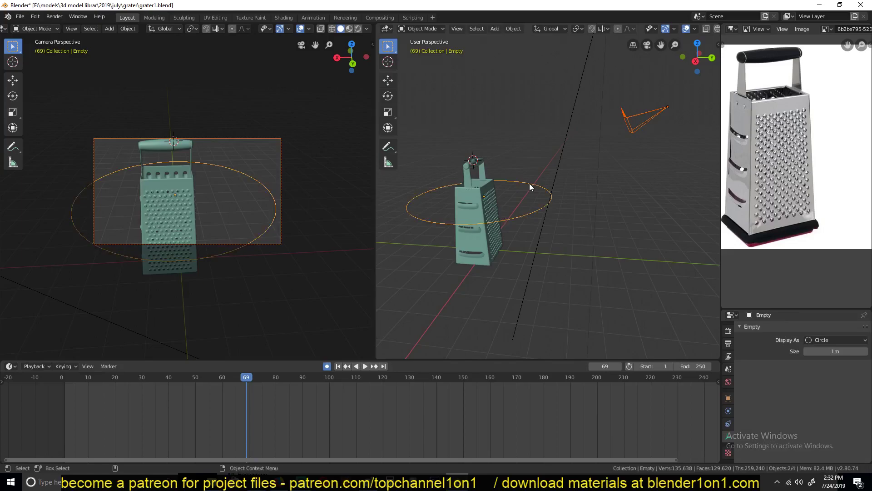
key(ctrl+p)
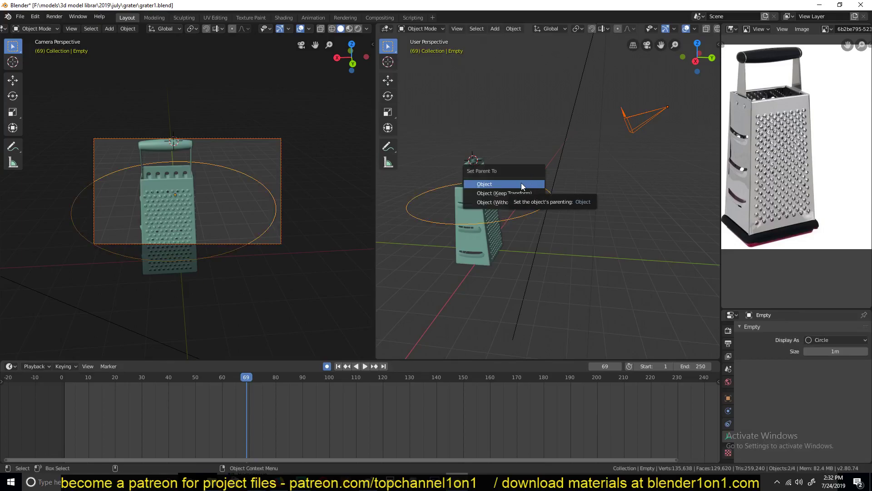
click(521, 187)
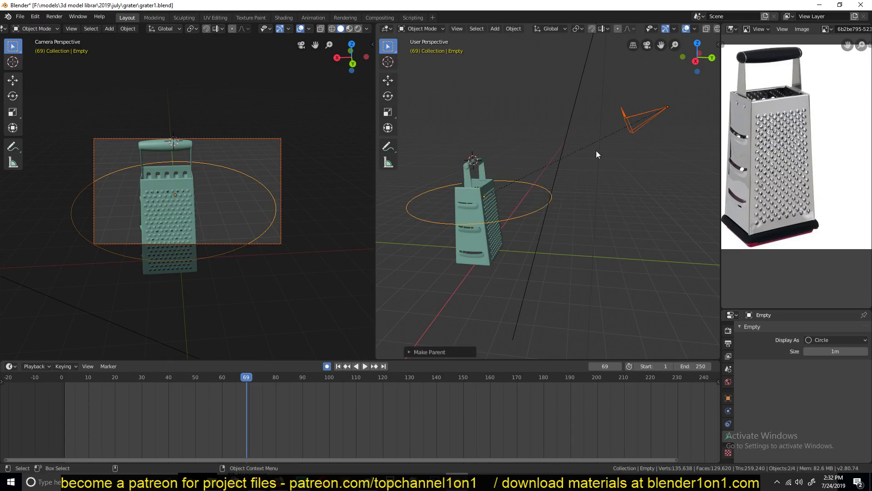
Step: Preview the camera orbit by test-rotating the circle empty about the global Z axis with auto keying off
click(626, 122)
click(535, 188)
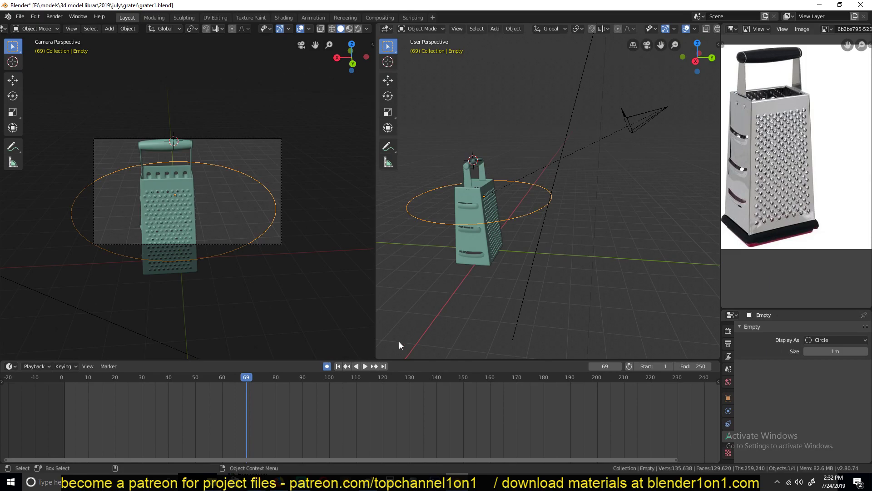
click(327, 367)
key(r)
key(z)
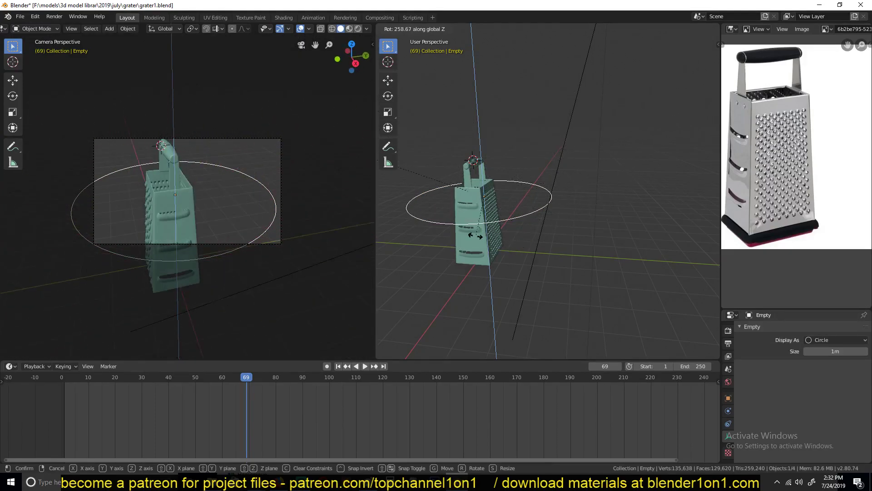
right_click(596, 183)
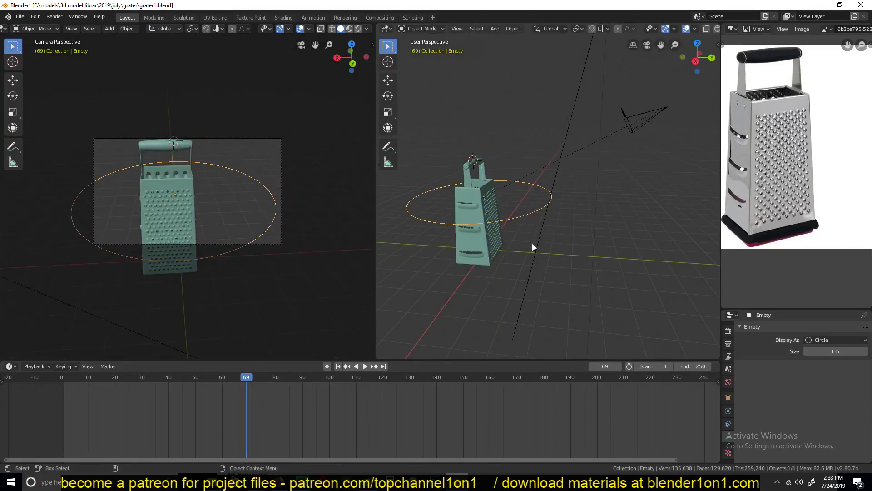
Step: Turn on auto keying and confirm a move of the circle empty in place at frame 0 to record its starting key
click(61, 377)
click(326, 367)
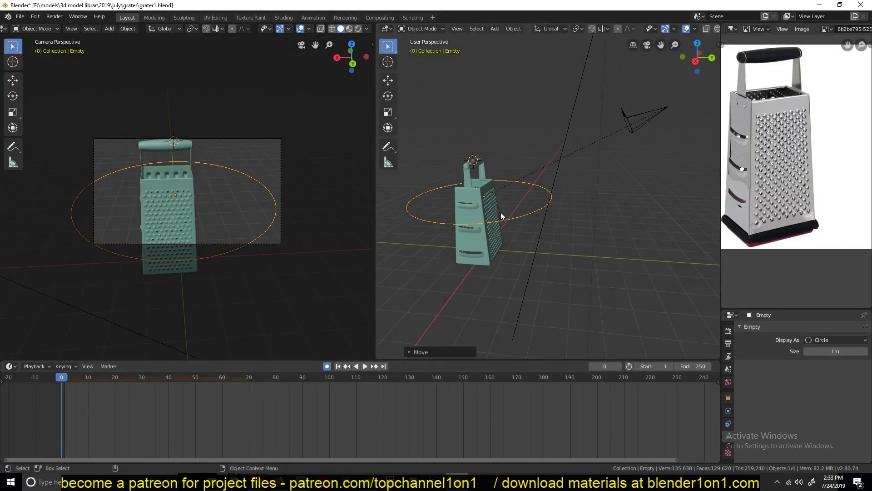
click(236, 384)
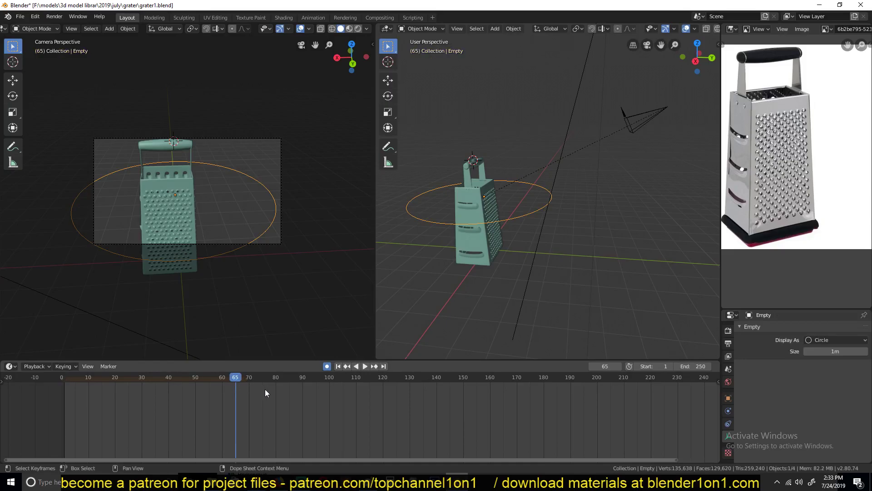
click(61, 393)
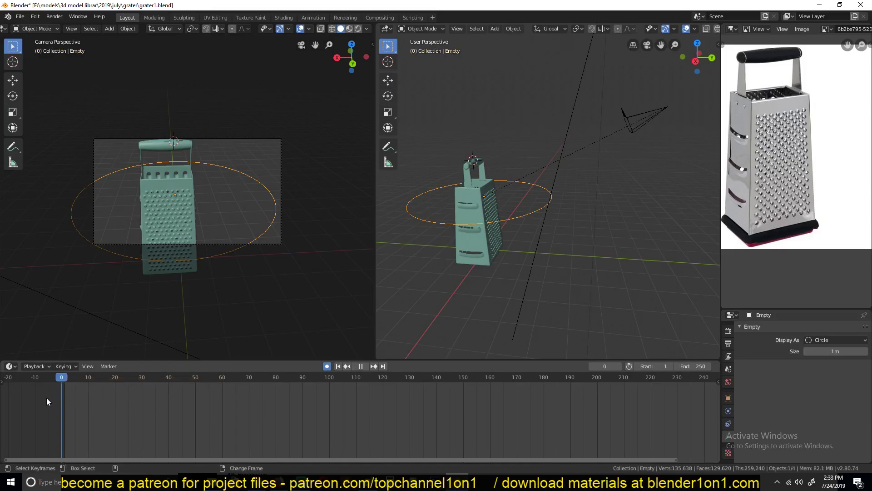
key(g)
click(505, 149)
Step: Rotate the circle empty about the global Z axis at frame 100 with auto keying on
click(329, 380)
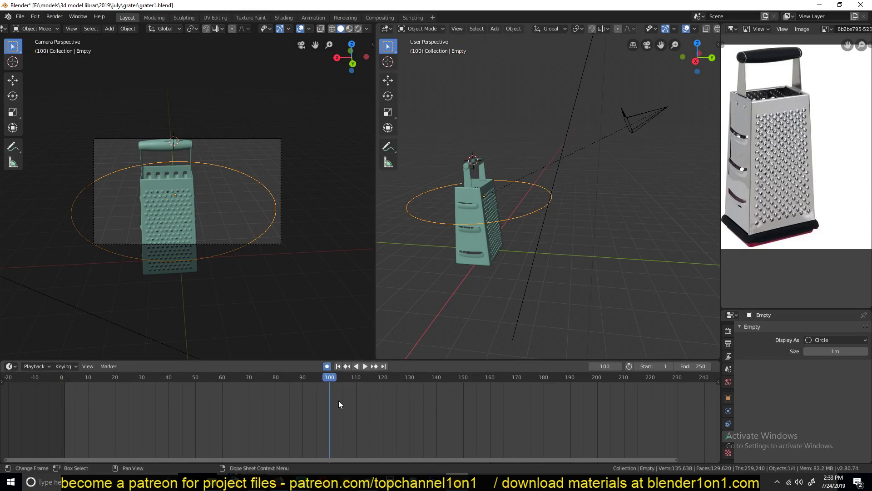
key(r)
key(z)
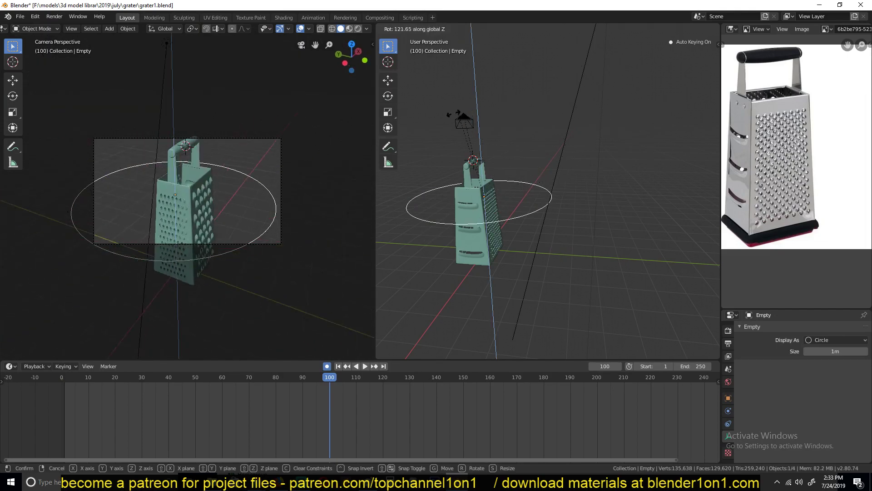
click(568, 257)
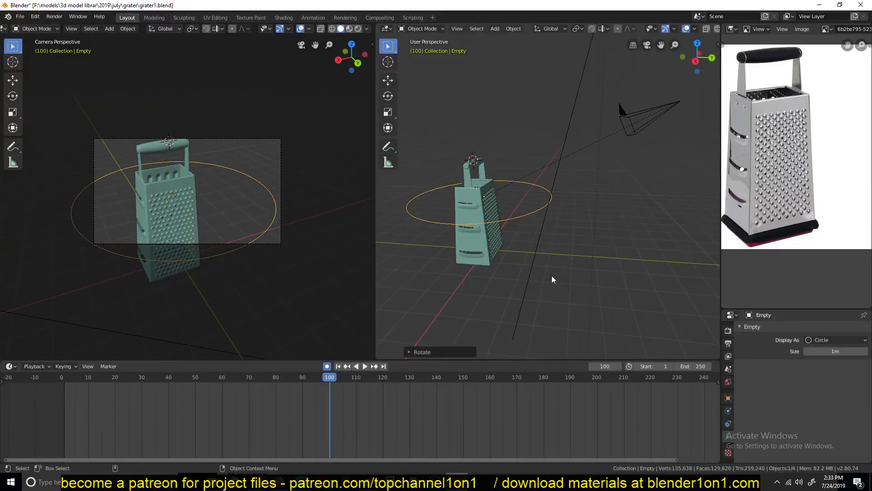
Step: Play back the animation from the start to check the camera's orbit around the grater
right_click(62, 409)
key(space)
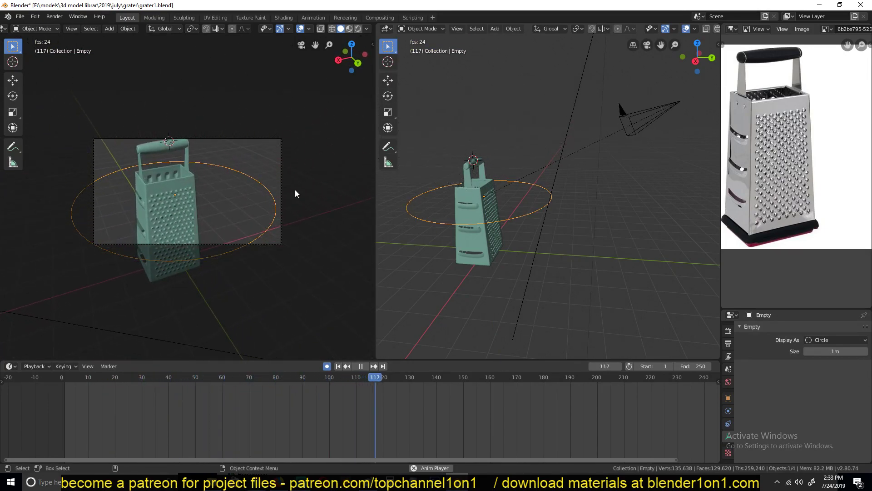
key(space)
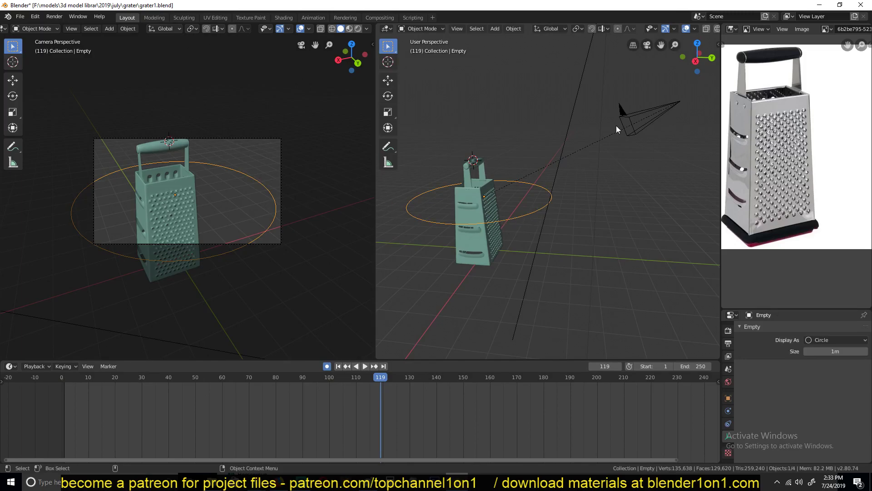
Step: Turn off auto keying and move the camera about 6.11 m back from the grater along its local Z axis
click(630, 118)
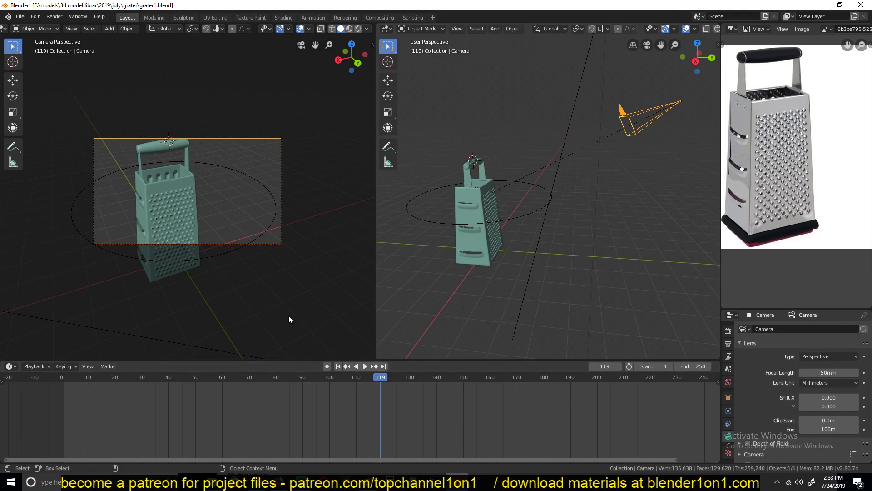
key(g)
key(z)
key(z)
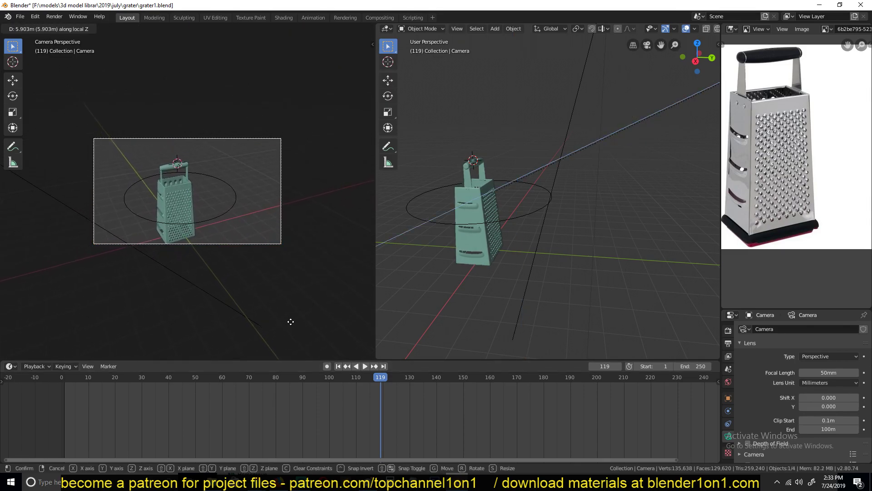
click(291, 323)
Step: Try rotating the camera in the right view, clearing its rotation between the two attempts
scroll(544, 207, down, 3)
key(KP_3)
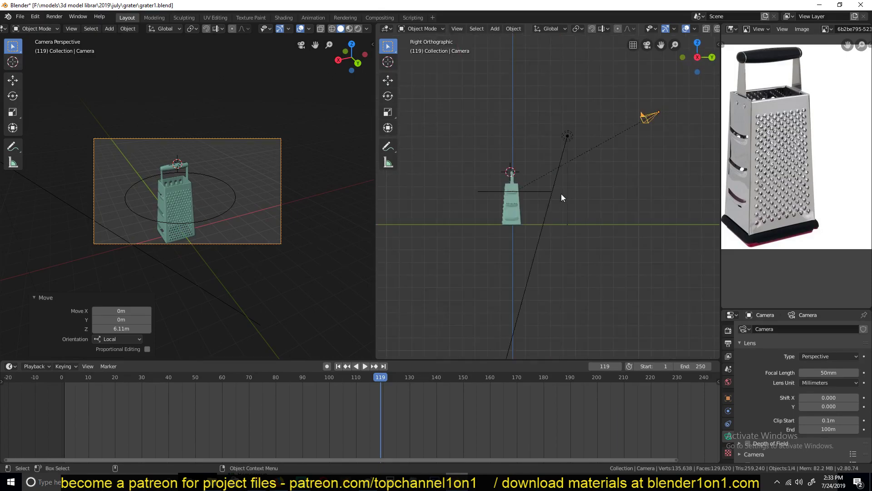
key(r)
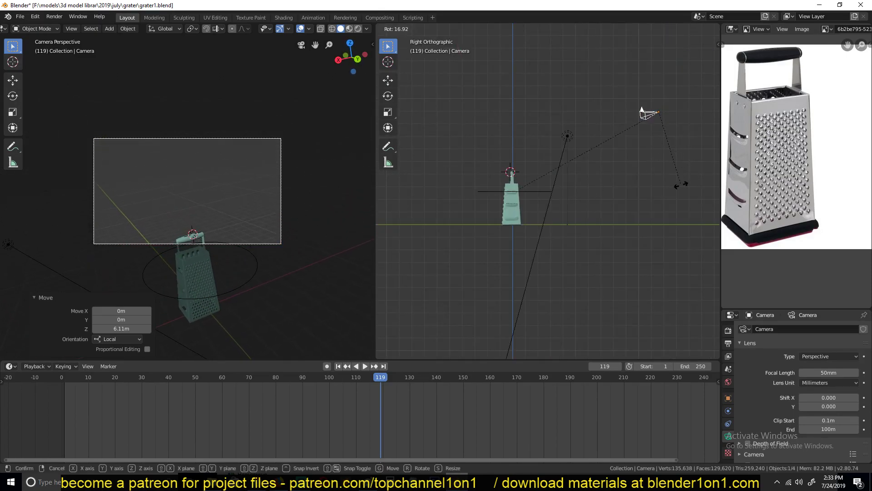
click(681, 186)
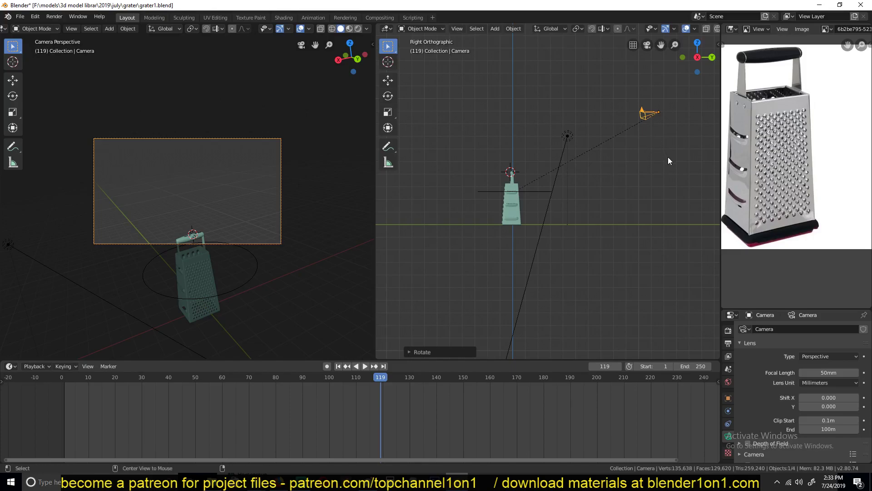
key(alt+r)
key(r)
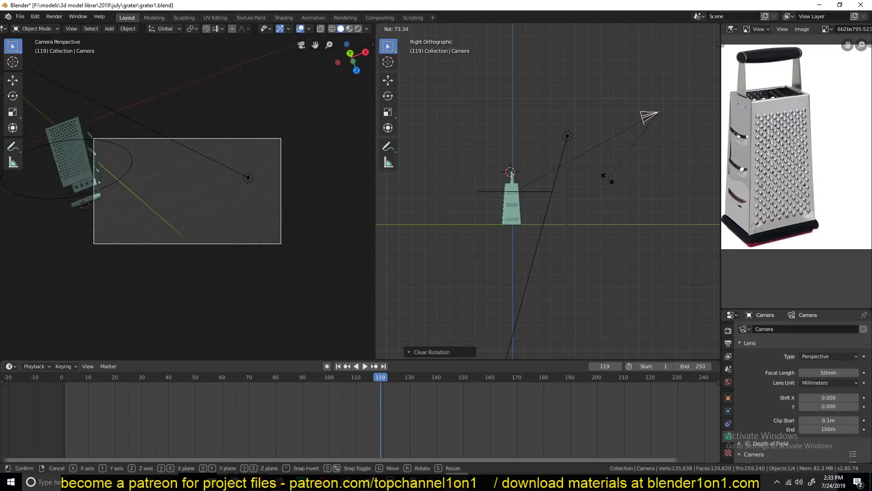
click(609, 182)
Step: Clear the camera's rotation and turn it about 185° in the top view towards the grater
key(alt+r)
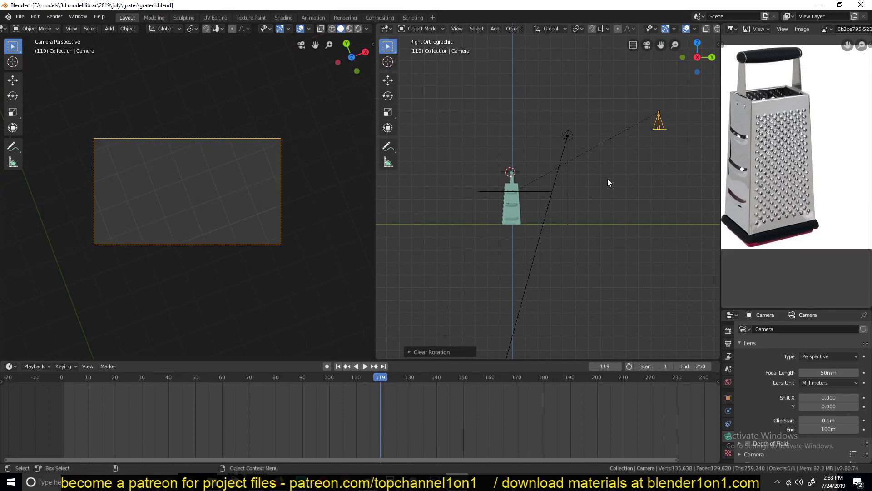
key(KP_1)
key(KP_7)
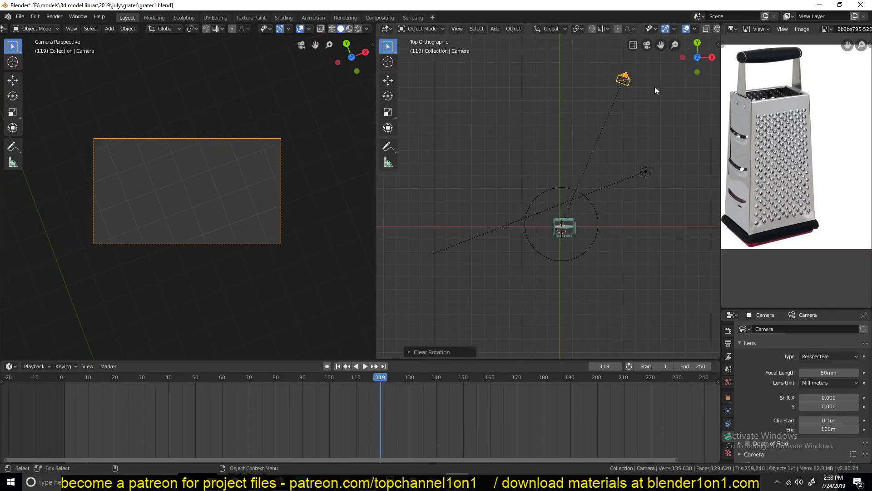
key(t)
key(r)
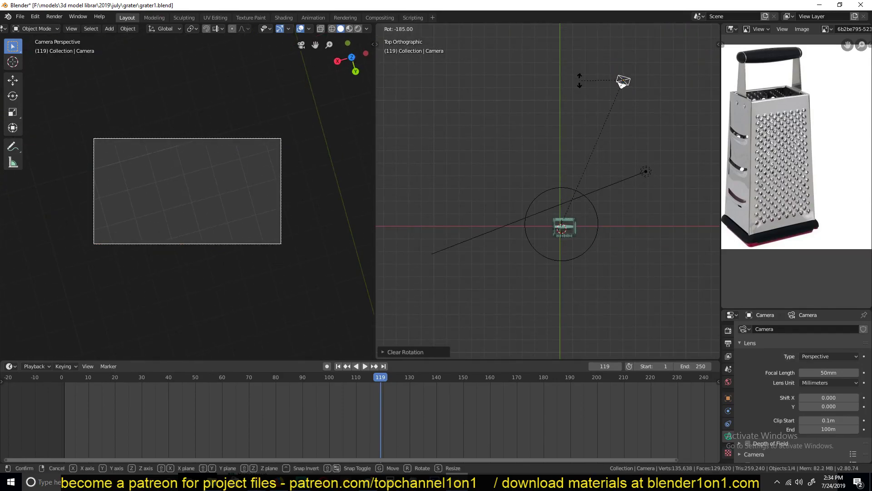
click(582, 81)
Step: Rotate the camera around its local X axis from pointing straight down to nearly horizontal towards the grater
key(KP_3)
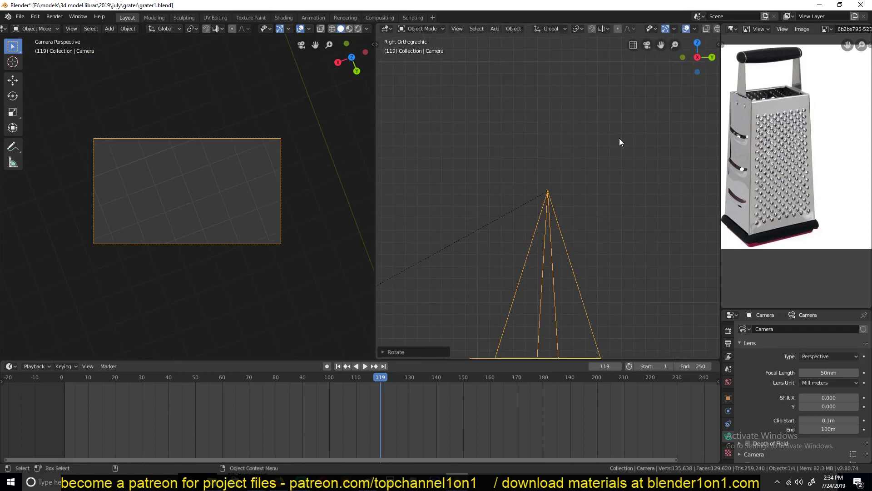
scroll(618, 139, down, 12)
scroll(615, 140, up, 2)
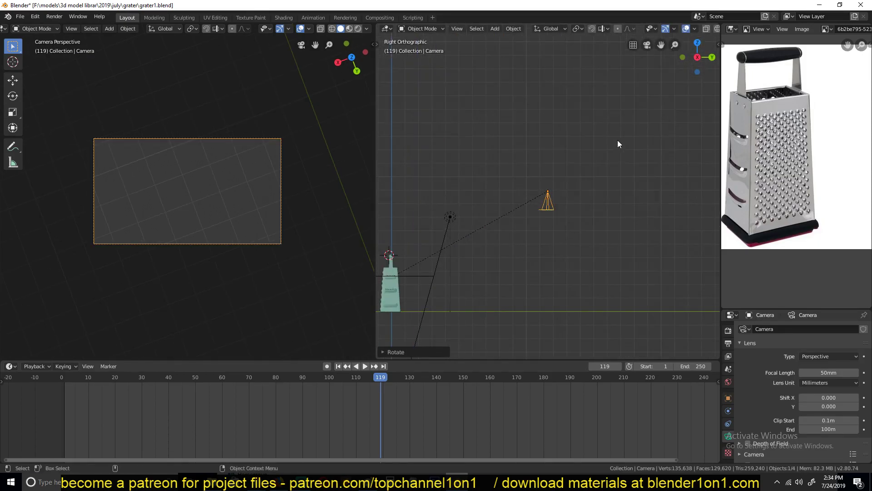
key(KP_7)
key(r)
key(x)
key(x)
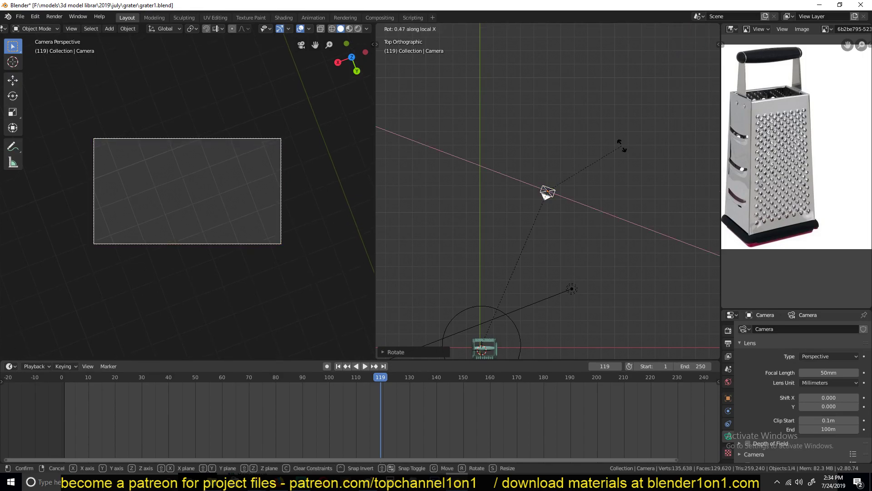
click(593, 250)
Step: Tilt the camera down about 10° around its local X axis and move it lower and closer to the grater in the right view
key(KP_1)
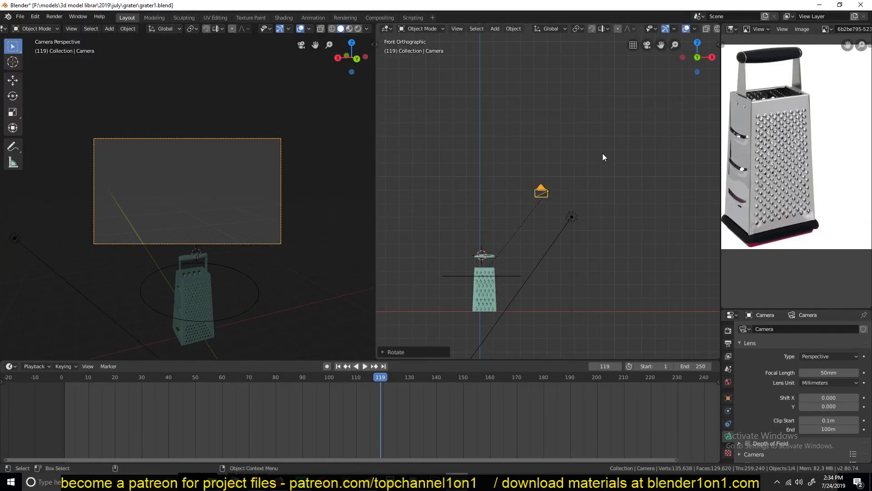
key(KP_3)
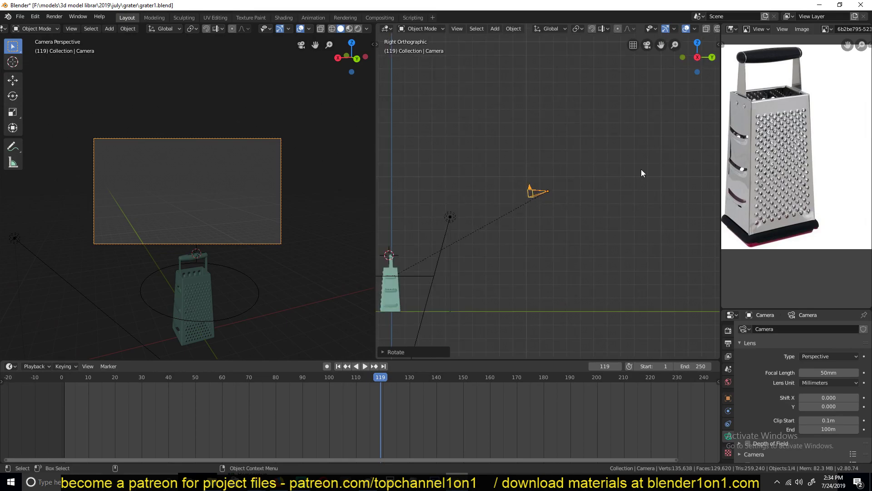
key(r)
right_click(643, 158)
key(r)
key(y)
key(x)
key(x)
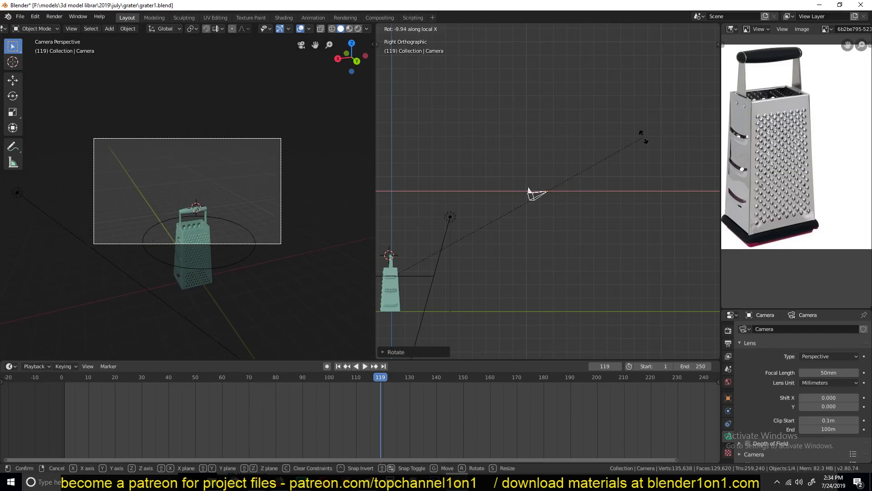
click(644, 137)
key(g)
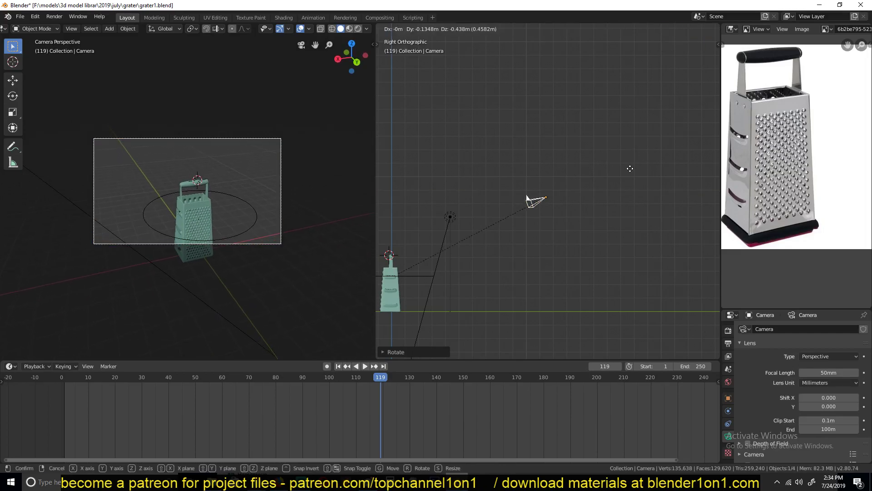
click(607, 191)
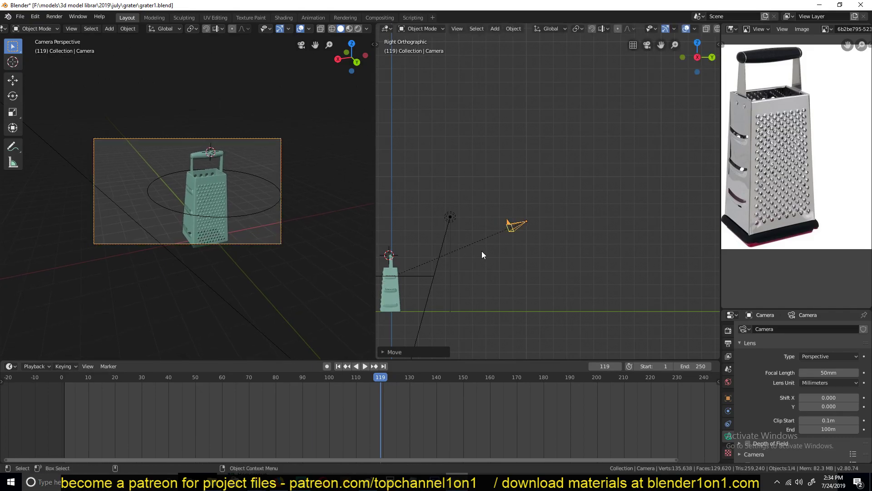
Step: Move the camera onto the Y axis in the top view, rotate it to aim at the grater, and return to frame 0
middle_drag(481, 251, 484, 251)
key(KP_7)
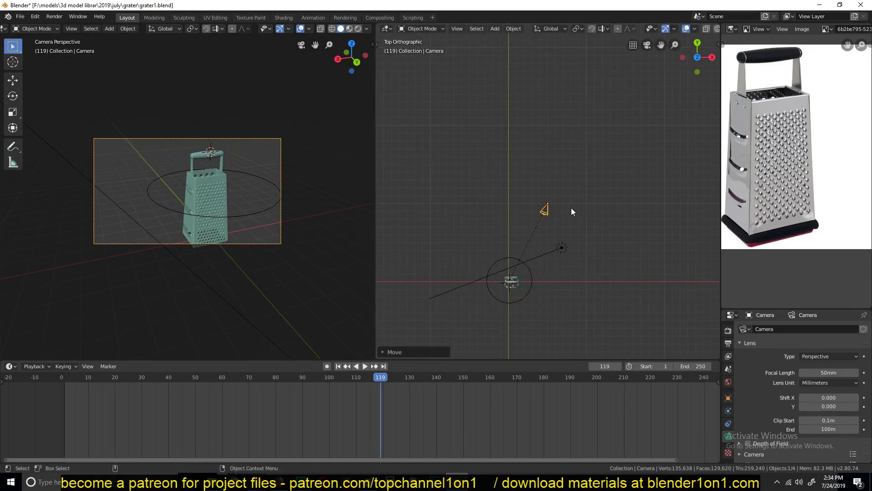
key(g)
click(531, 206)
key(r)
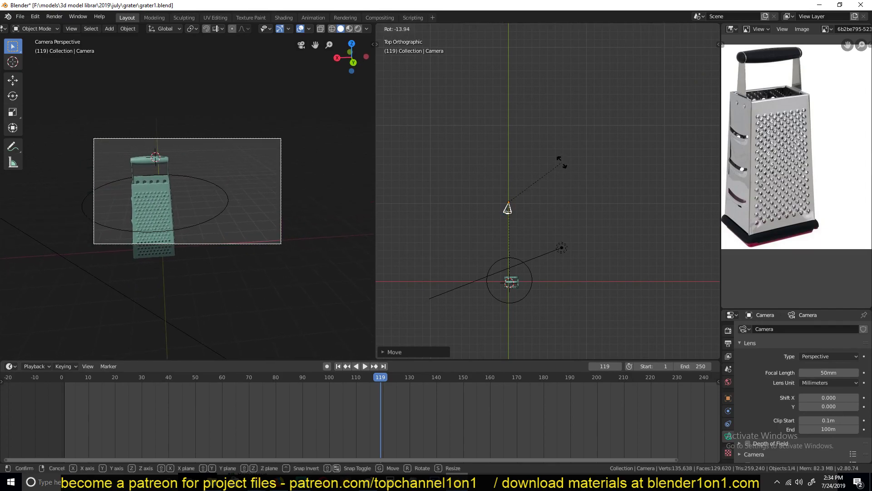
click(562, 155)
right_click(62, 410)
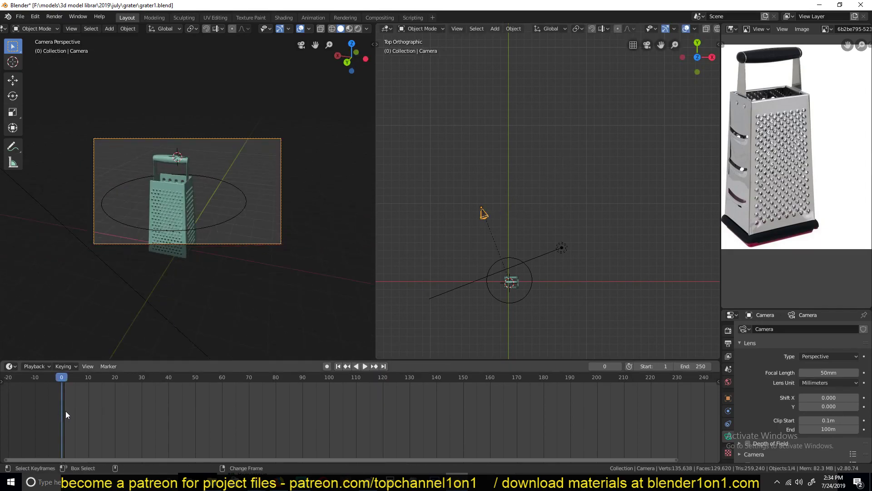
Step: Play the animation to check the camera's orbit around the grater, and return to frame 0
key(space)
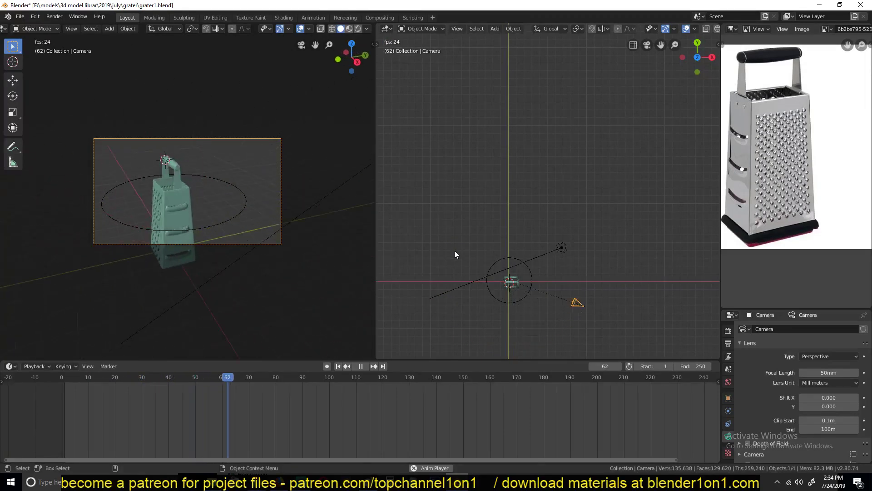
key(space)
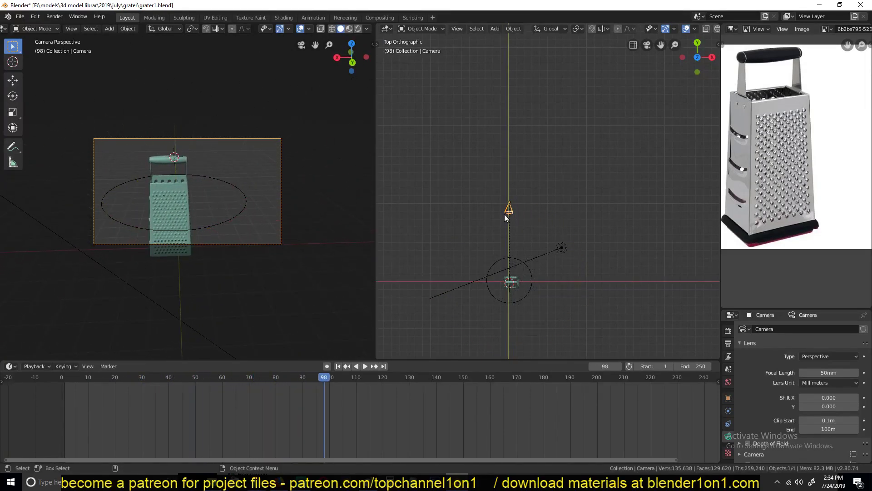
right_click(62, 405)
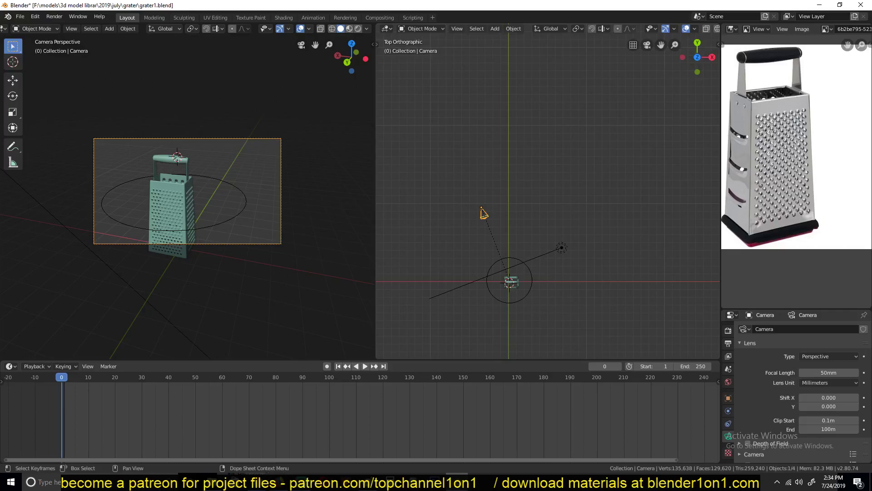
Step: Switch to the YouTube results for "mkbh camera rig" in Chrome to look at real camera rigs, and return to Blender
click(257, 482)
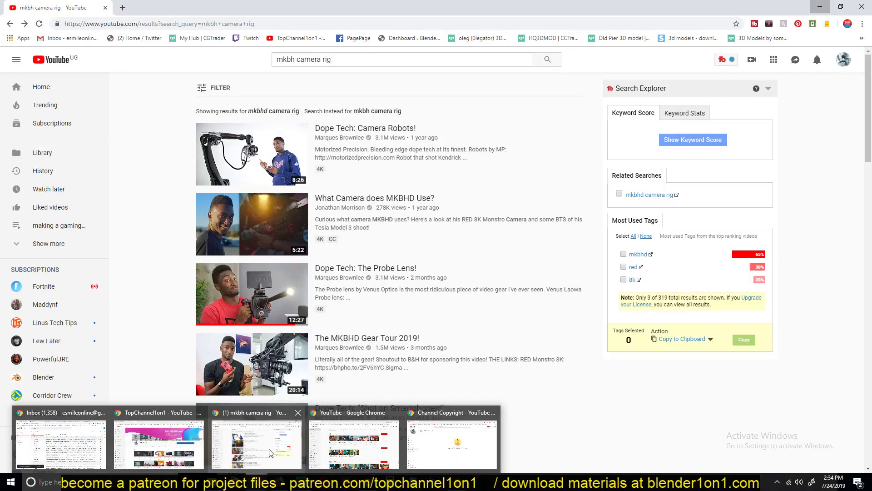
click(270, 453)
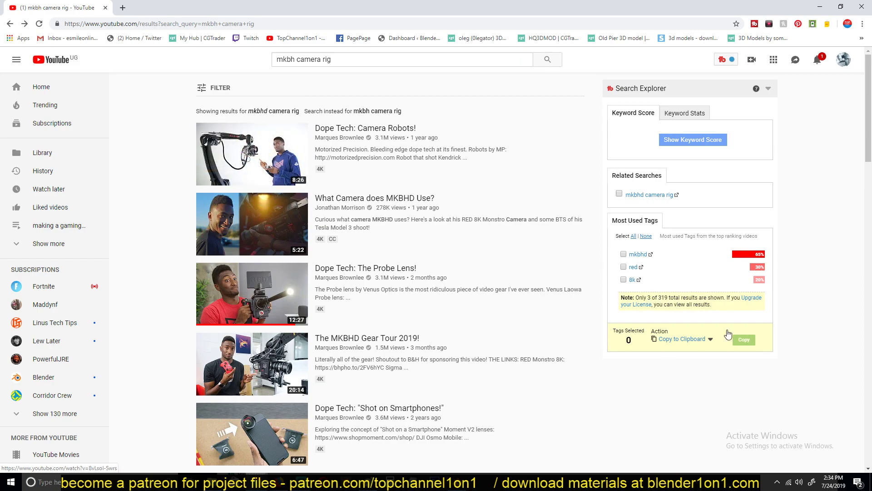
click(820, 6)
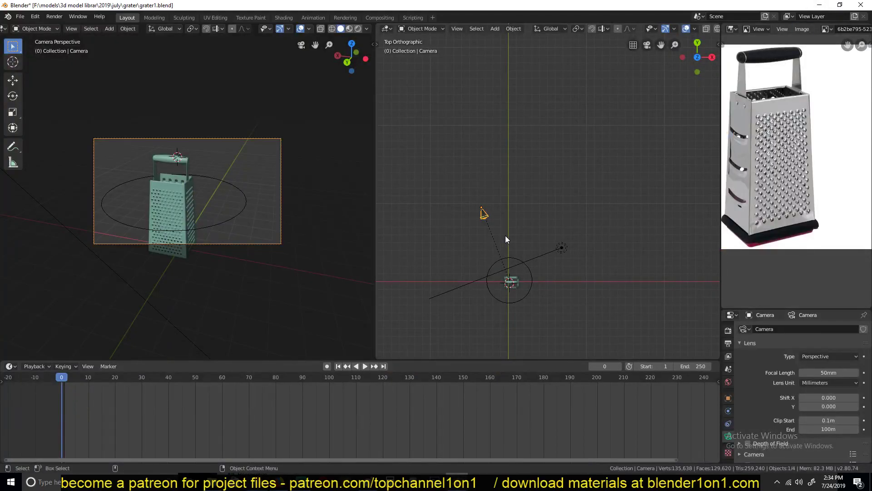
Step: Duplicate the circle empty in the right view, place the copy above the grater near the camera, and scale it down
key(KP_3)
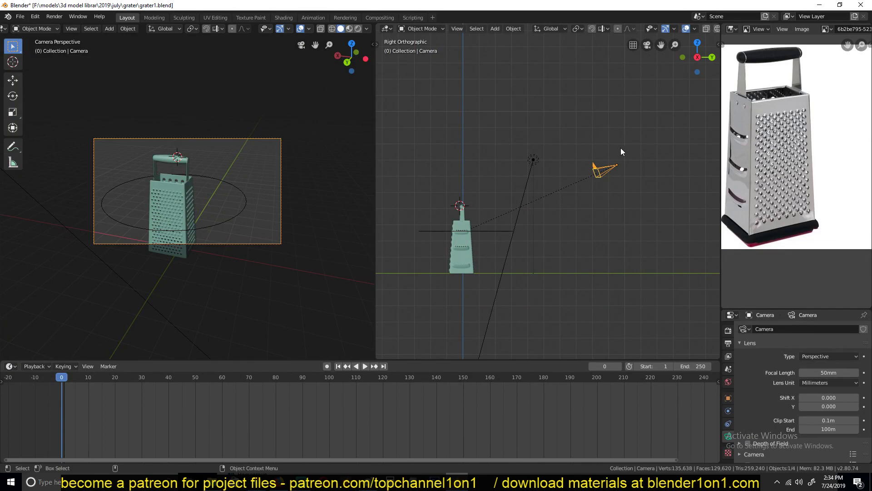
click(491, 229)
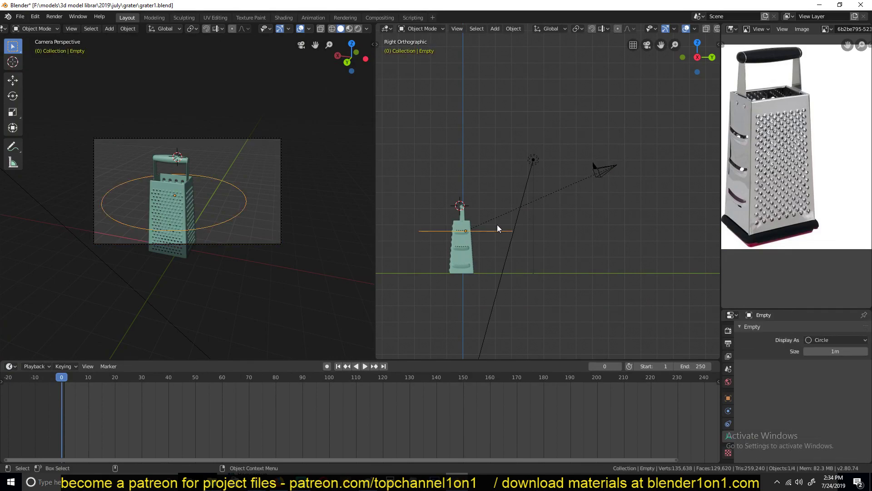
scroll(491, 241, up, 2)
key(shift+d)
click(603, 137)
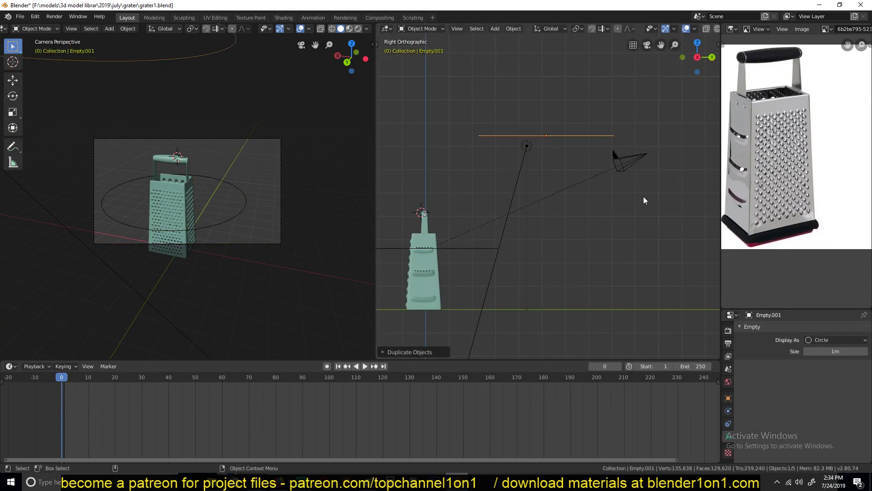
key(s)
click(580, 169)
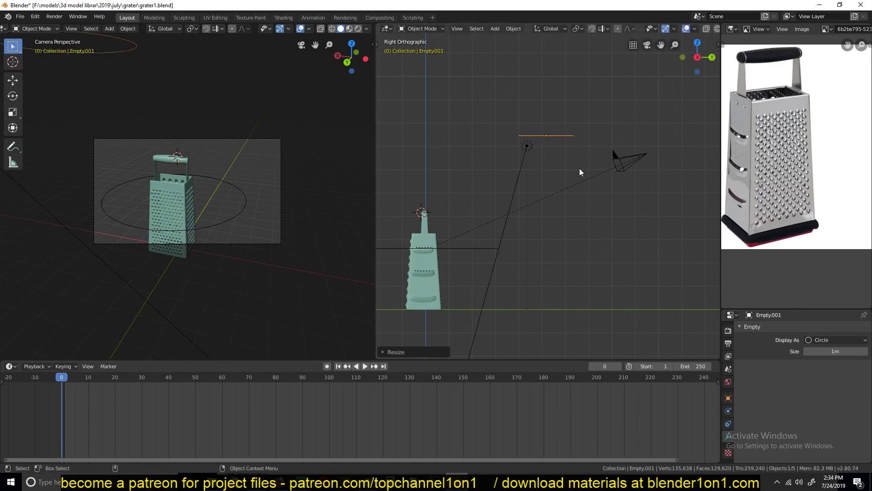
Step: Rotate the duplicate circle 90° around X and 90° around Z, and move it onto the camera
key(r)
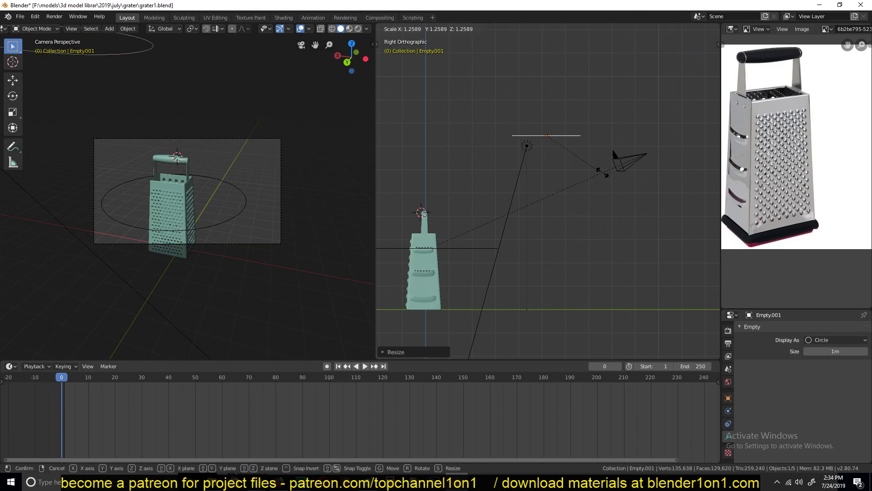
text(x)
text(90)
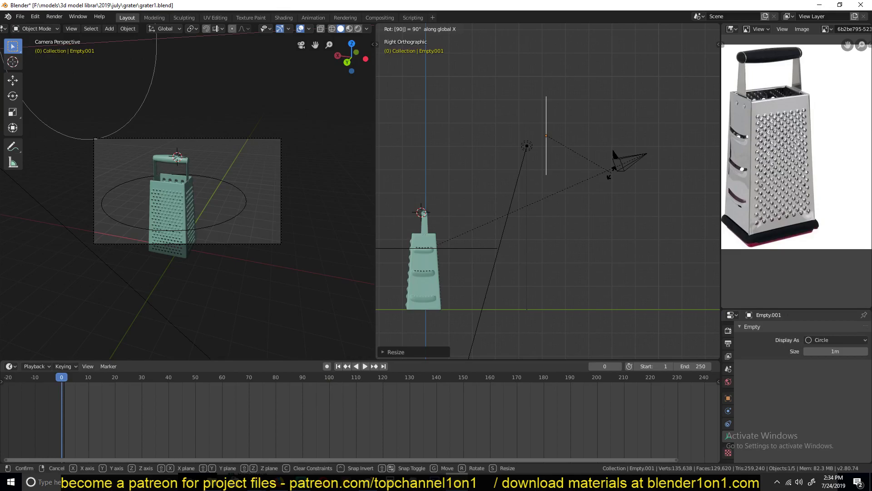
key(Return)
text(rz90)
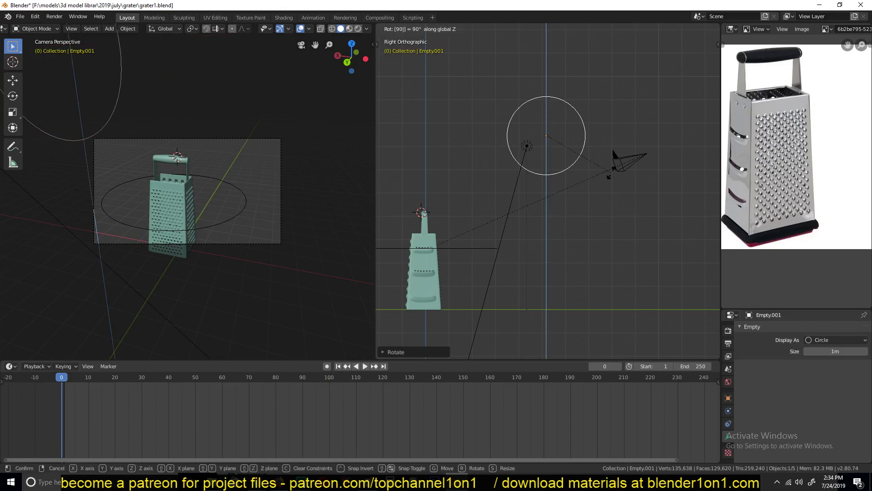
key(Return)
key(g)
click(692, 214)
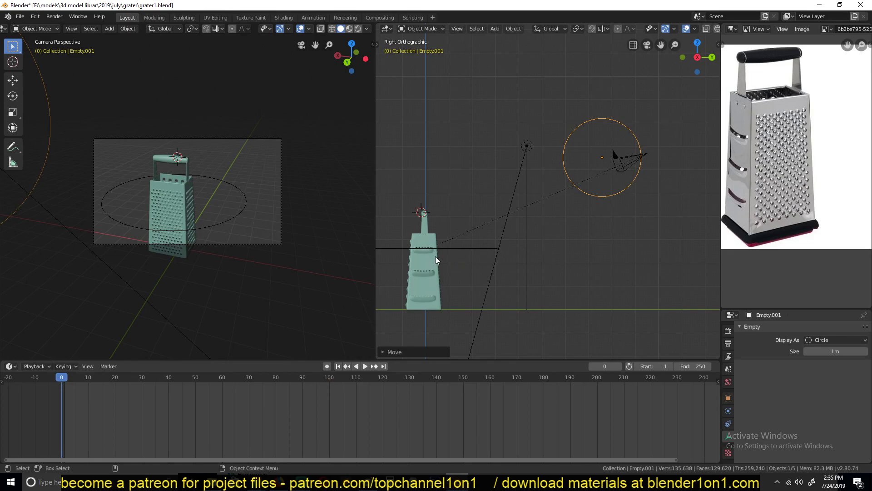
Step: Try to parent the camera to the duplicate circle empty with Object (Keep Transform)
click(625, 158)
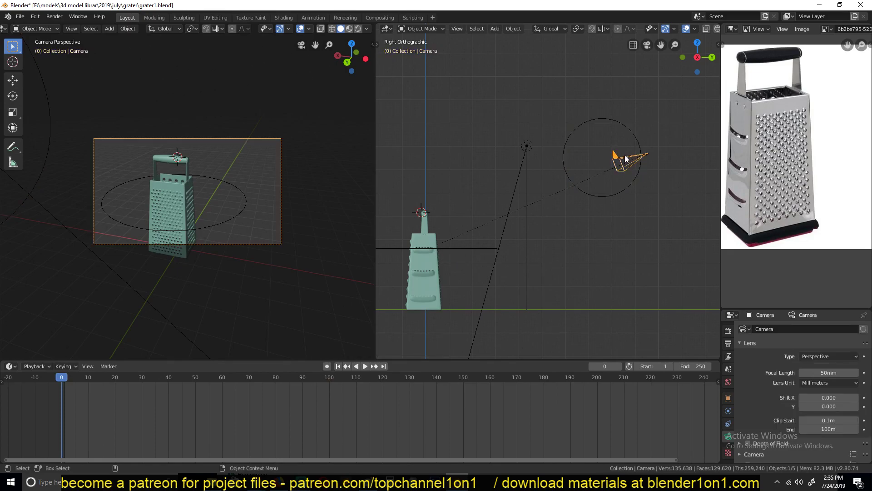
shift+click(631, 132)
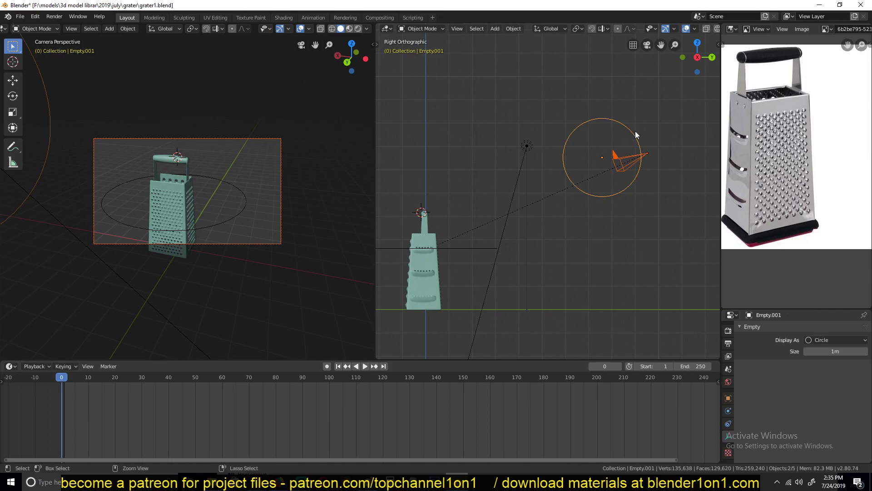
key(ctrl+p)
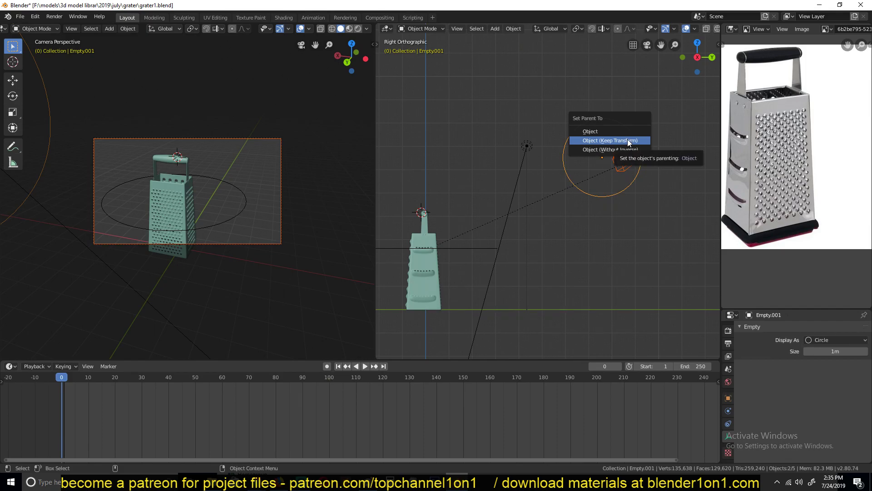
click(622, 151)
click(627, 151)
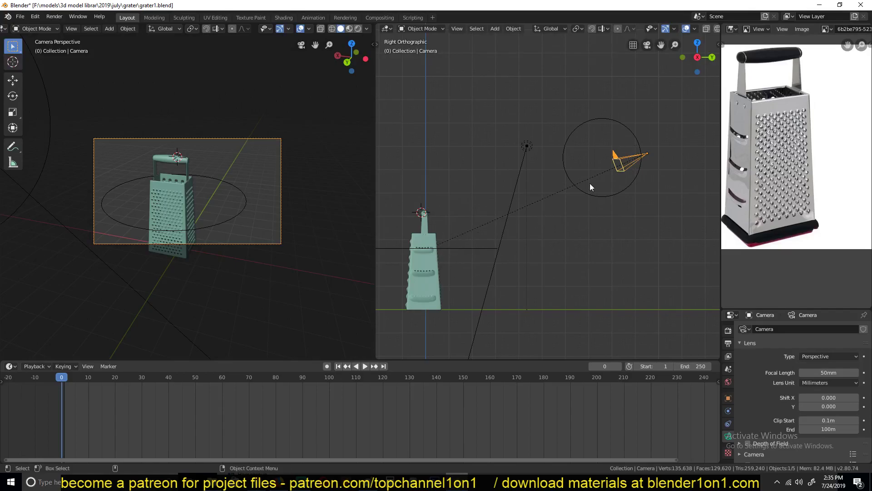
shift+click(616, 127)
key(ctrl+p)
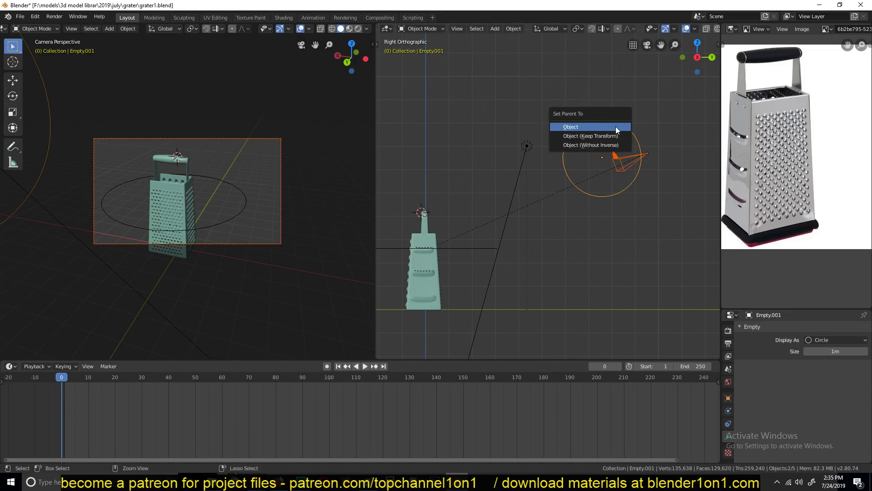
click(616, 135)
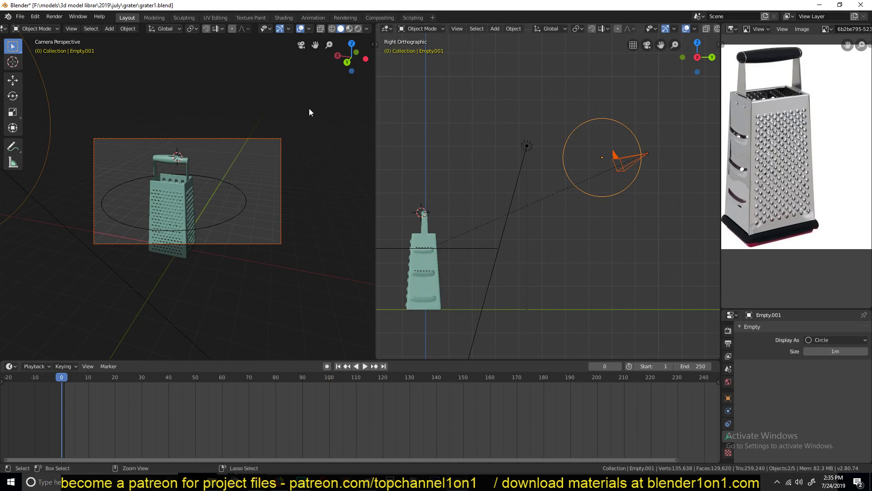
Step: Reopen the recent file grater1.blend in a fresh Blender session, set solid shading, and switch to the Layout workspace
key(alt+Tab)
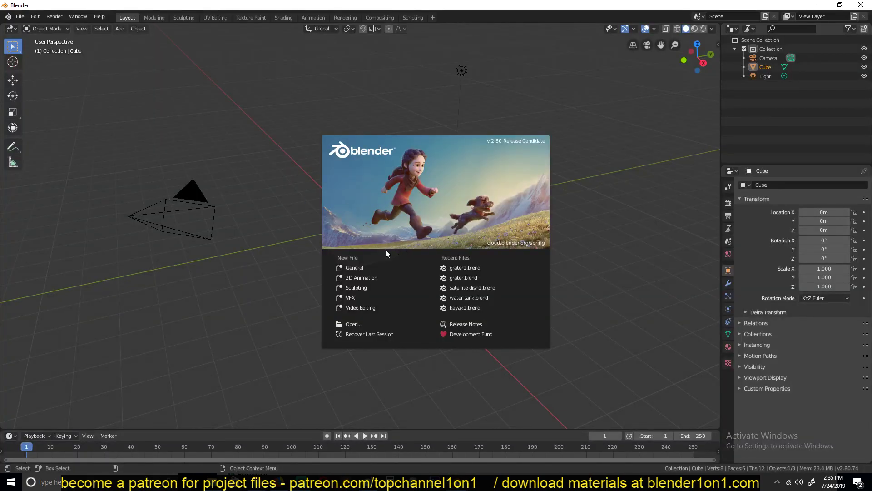
click(490, 267)
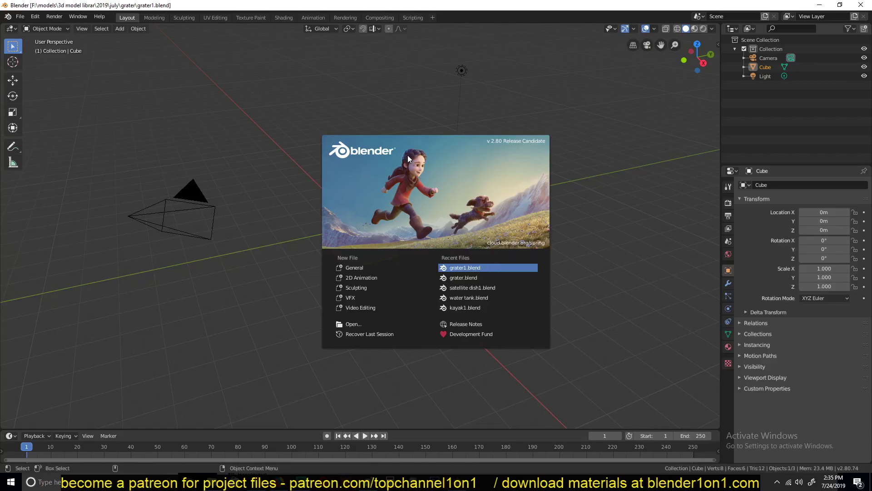
scroll(428, 159, down, 1)
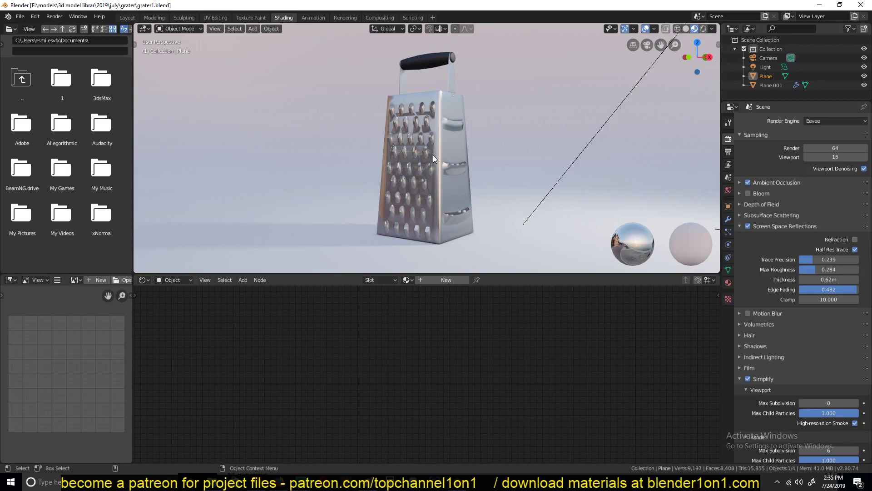
click(686, 29)
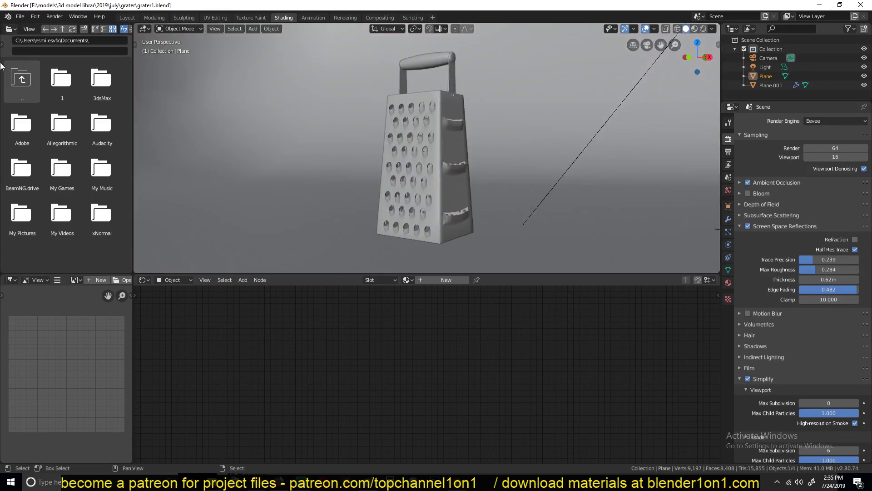
click(127, 17)
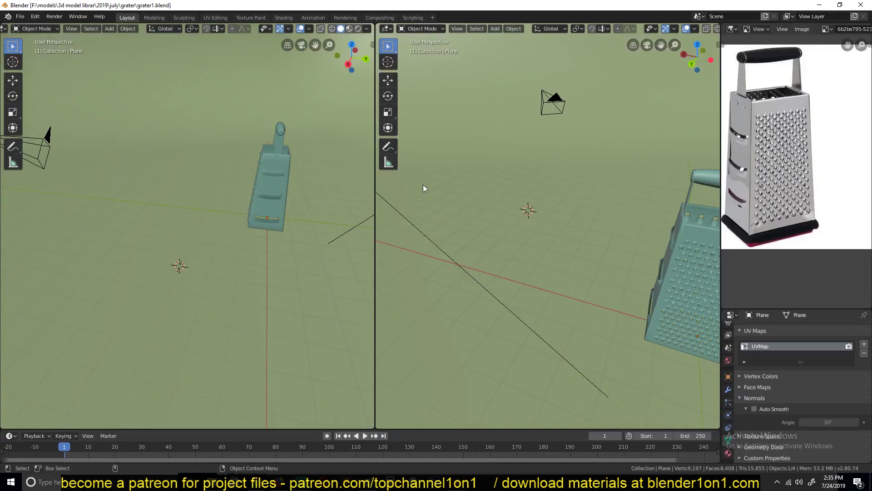
Step: Show the top view in wireframe, deselect everything, and place the 3D cursor on the grater
key(KP_7)
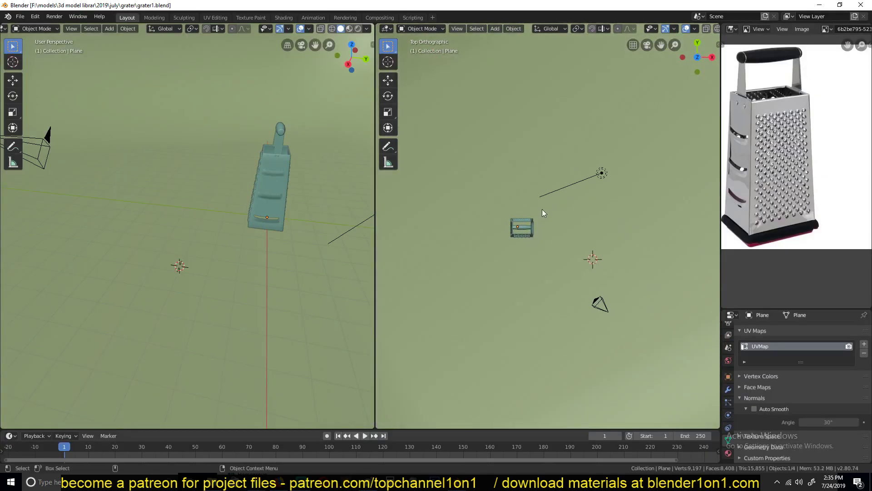
key(z)
click(429, 211)
key(alt+a)
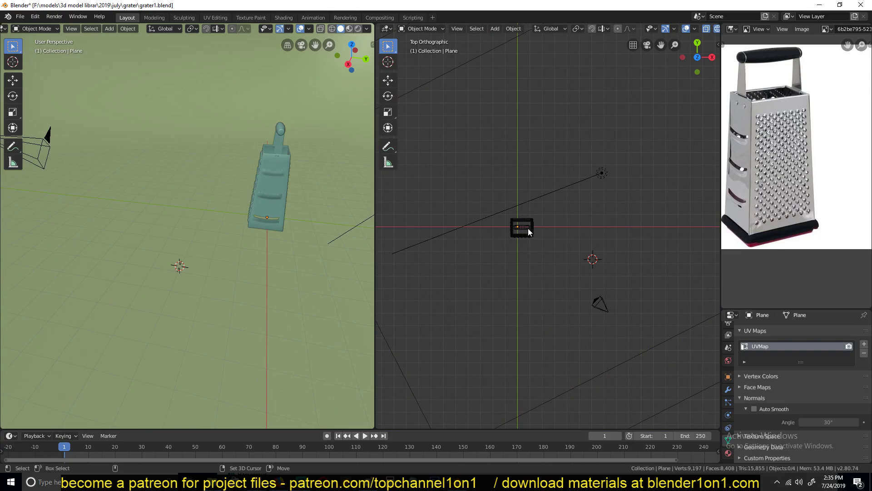
shift+right_click(527, 230)
Step: Add a circle empty at the 3D cursor, scale it up to surround the grater, and rotate it 90° around X
key(shift+a)
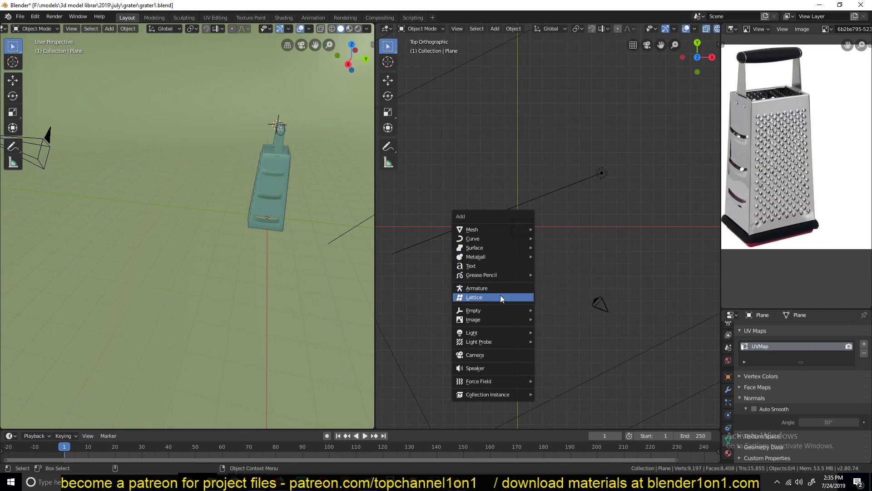
mouse_move(506, 310)
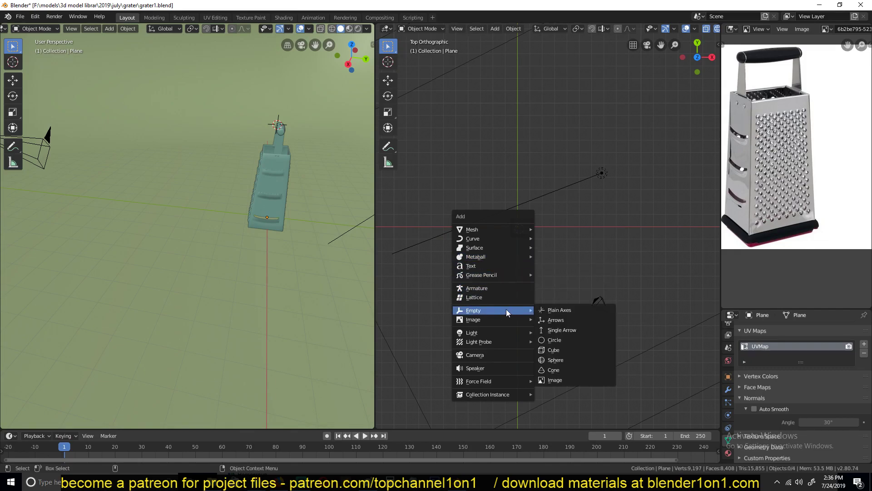
click(545, 339)
key(s)
click(656, 257)
text(r)
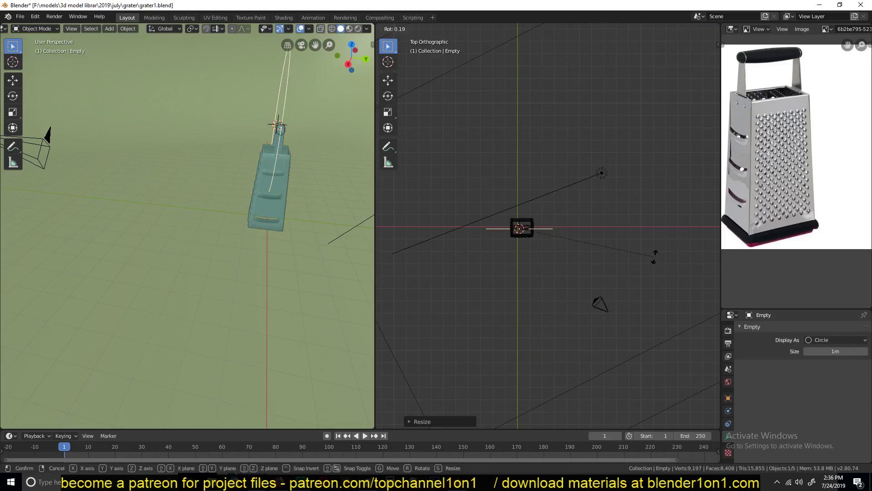
text(x90)
key(Return)
Step: Clear the camera's location and rotation, and move it about 10 m along positive Y in the top view
click(599, 305)
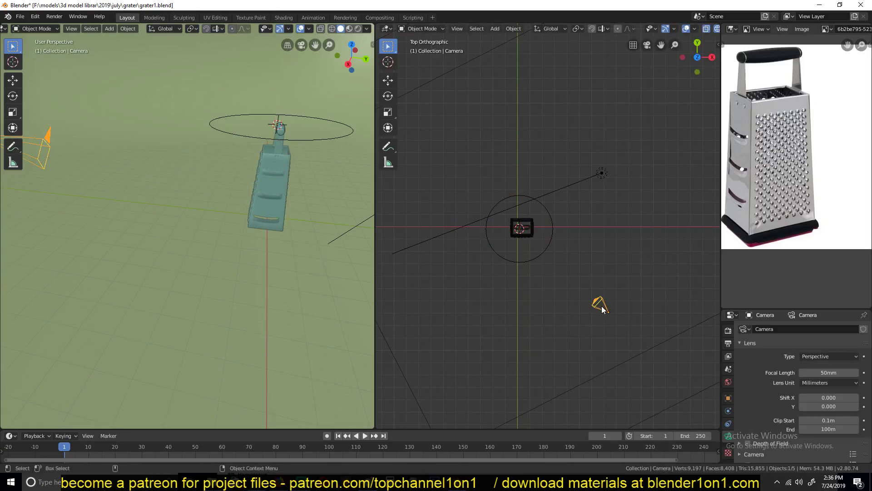
key(alt+g)
key(alt+r)
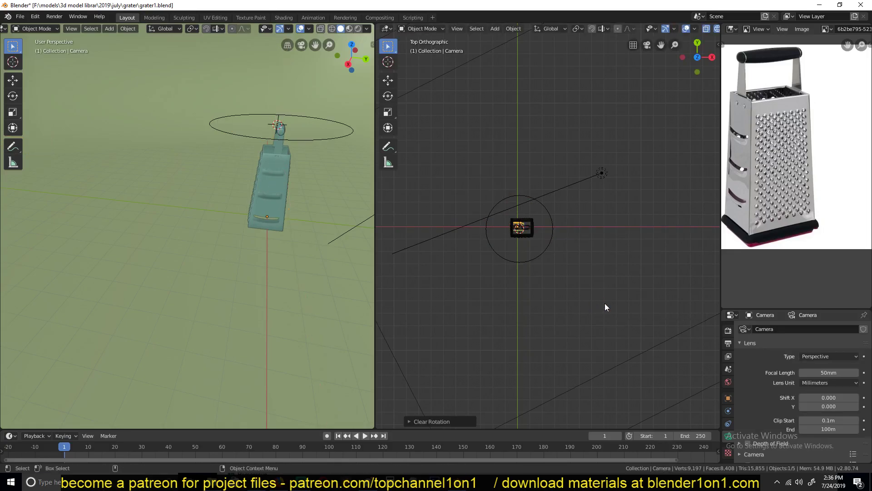
key(g)
key(y)
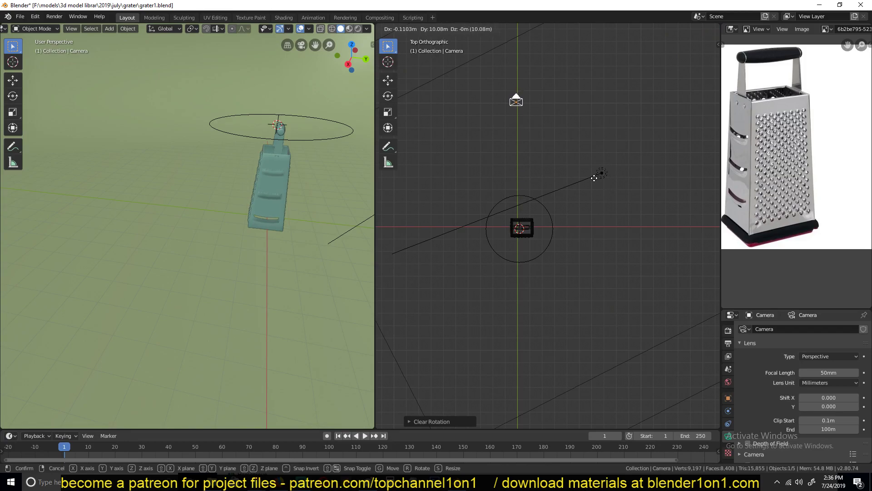
click(597, 181)
Step: Rotate the camera in the right view from pointing straight down to nearly horizontal
key(KP_3)
key(r)
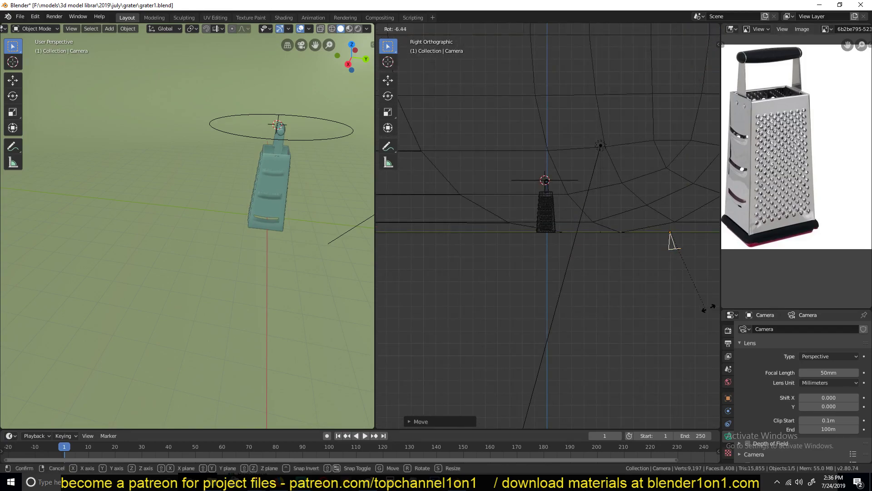
click(704, 217)
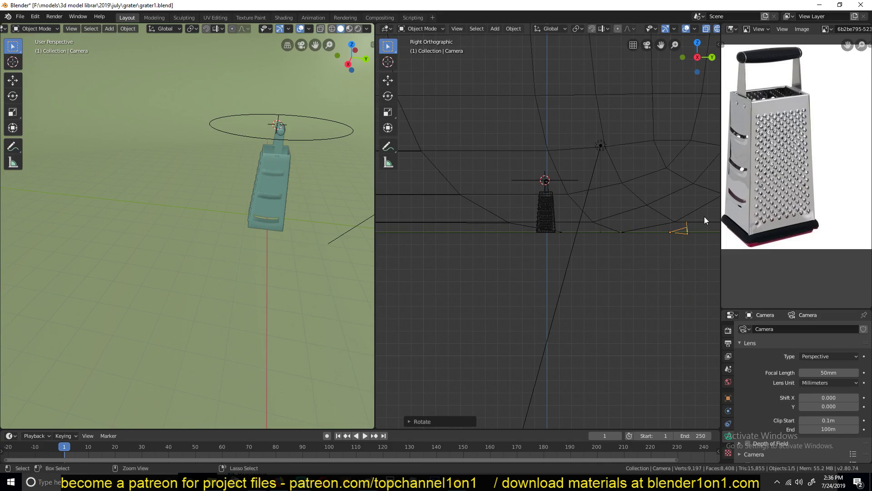
Step: Mirror the camera along Y, raise it in the right view, and try adjusting its position in the top view
key(ctrl+m)
key(y)
click(693, 232)
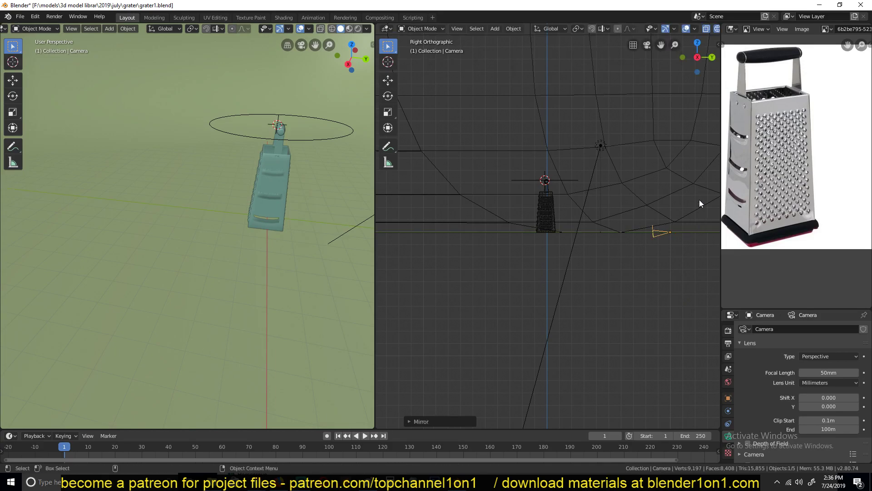
key(g)
click(685, 179)
key(Right)
key(KP_0)
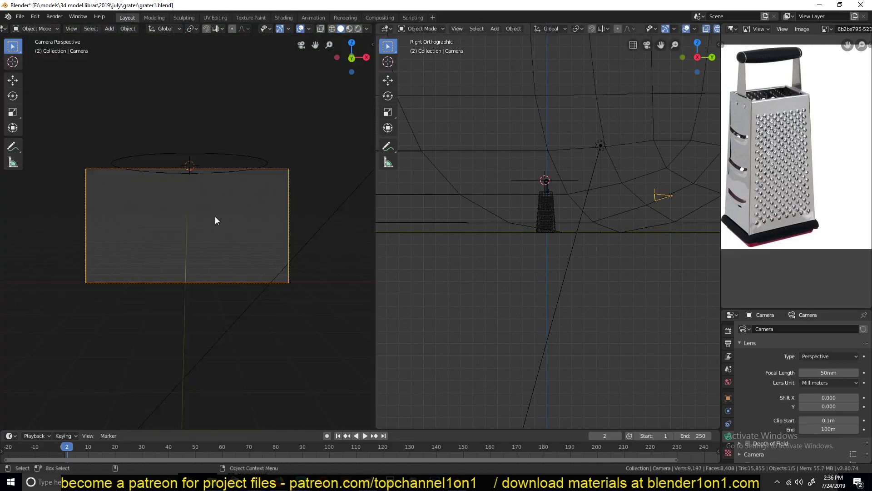
key(KP_7)
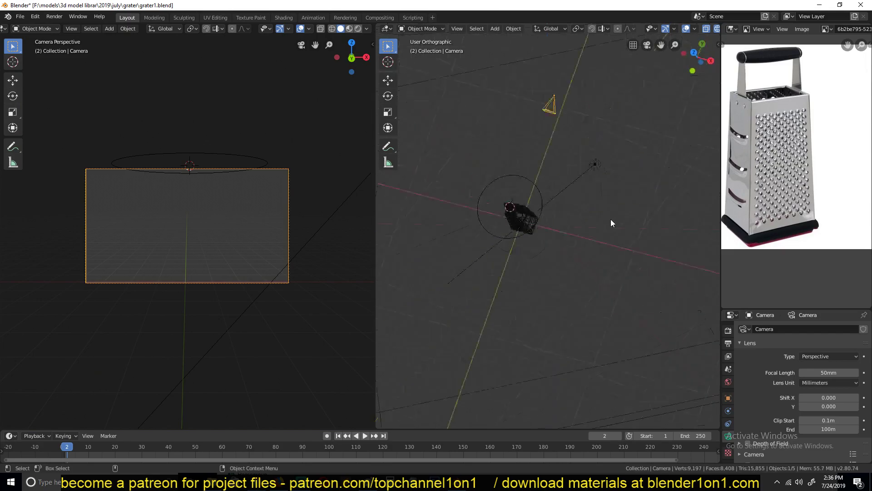
key(g)
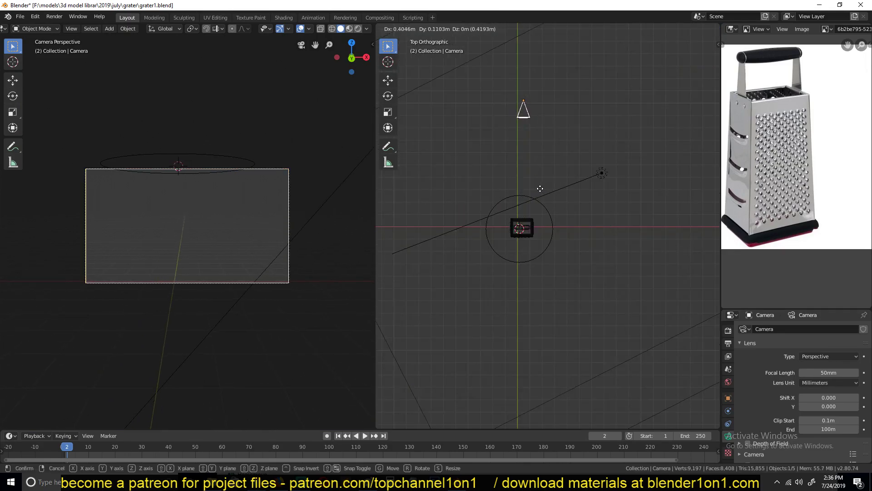
right_click(543, 341)
Step: Examine where the camera points by comparing the camera view with perspective views of the whole scene
scroll(541, 338, down, 3)
scroll(260, 301, down, 1)
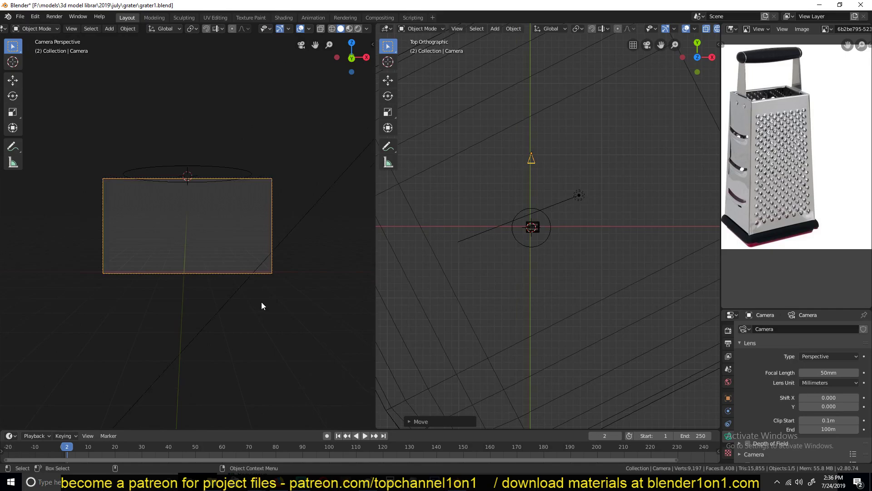
middle_drag(258, 303, 93, 213)
scroll(177, 283, down, 7)
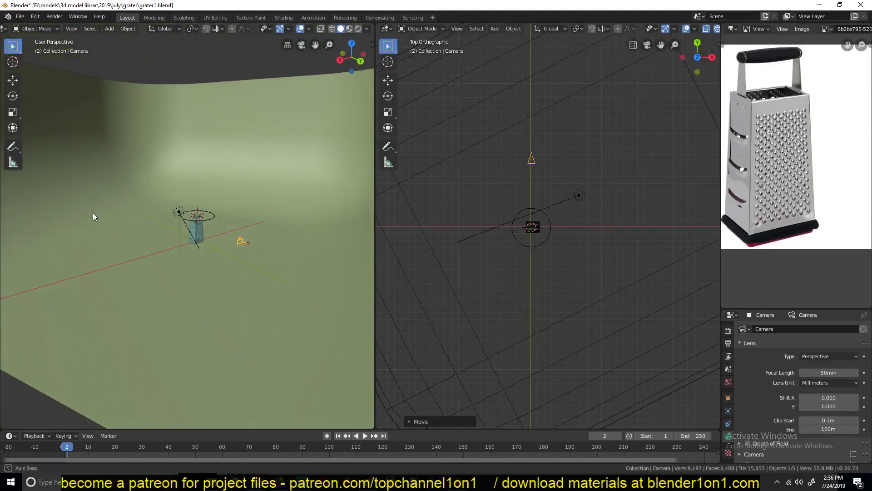
scroll(94, 211, up, 6)
key(KP_7)
key(KP_0)
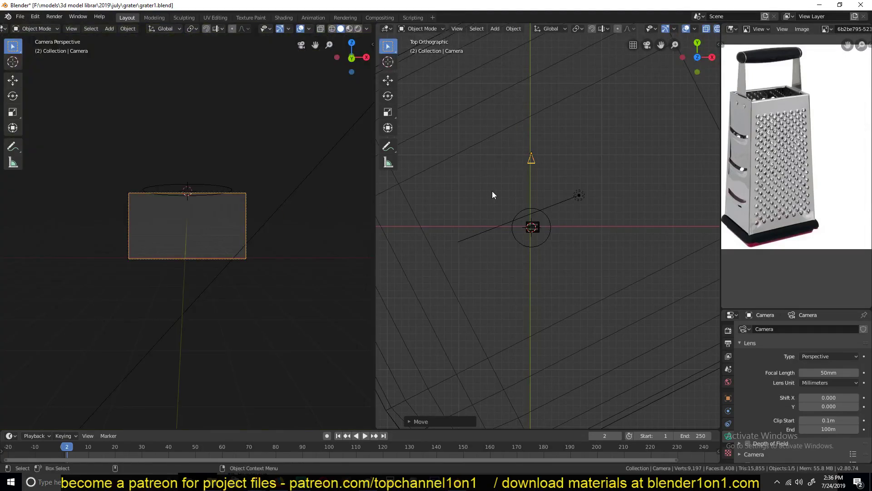
key(KP_0)
scroll(536, 188, down, 2)
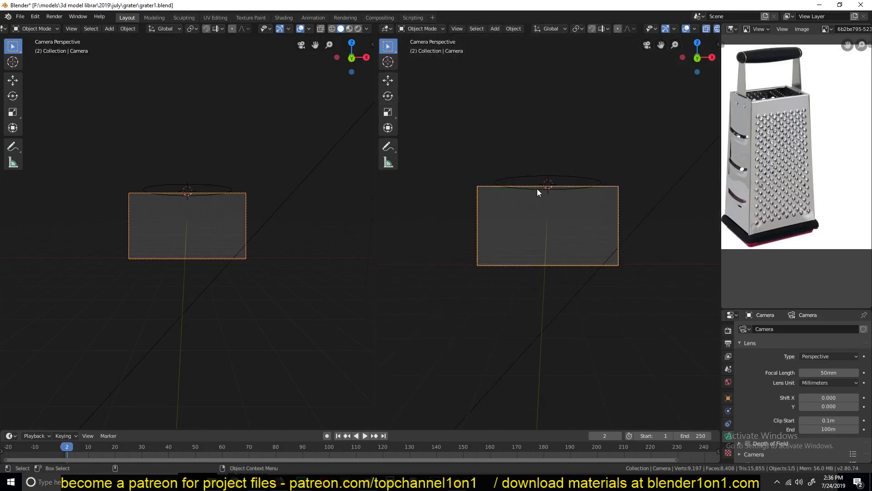
key(KP_0)
scroll(522, 226, up, 7)
mouse_move(511, 222)
middle_down()
mouse_move(512, 230)
mouse_move(567, 140)
middle_up()
scroll(512, 230, up, 5)
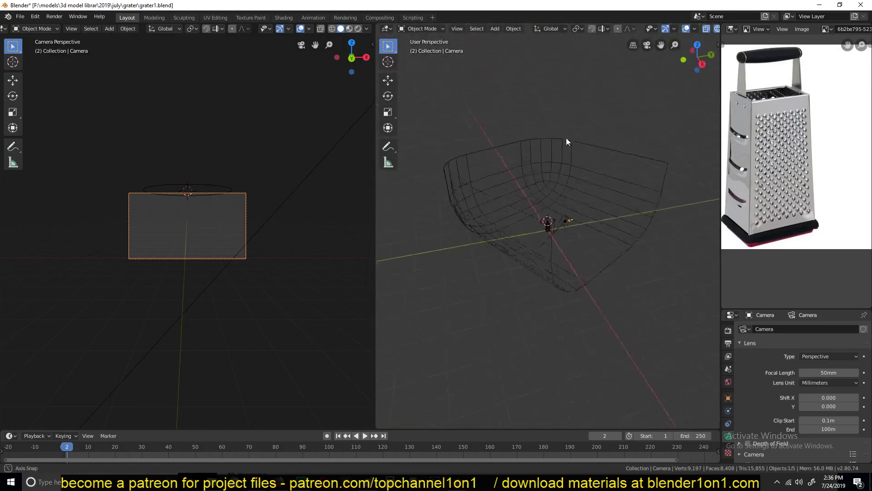
Step: Inspect the camera's position and direction relative to the grater in solid shading and in isolation
key(z)
click(640, 167)
middle_drag(522, 267, 410, 260)
scroll(410, 261, up, 7)
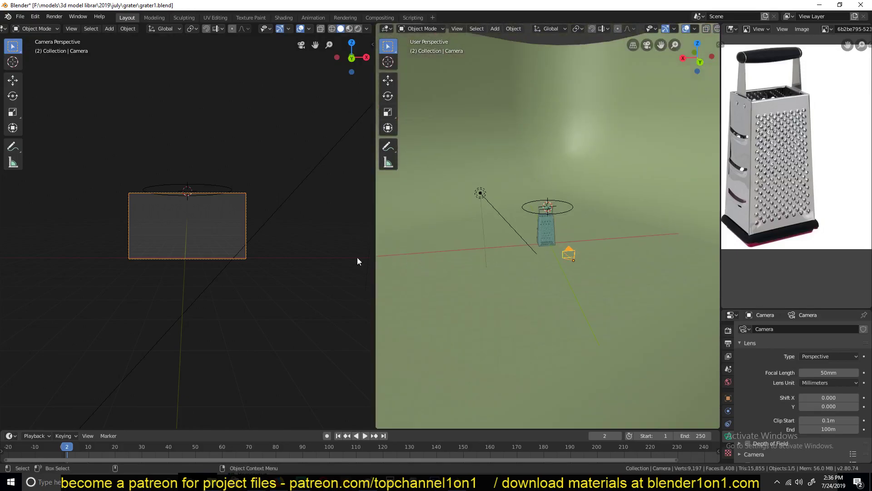
scroll(235, 242, down, 1)
key(g)
click(235, 242)
key(KP_7)
key(KP_Divide)
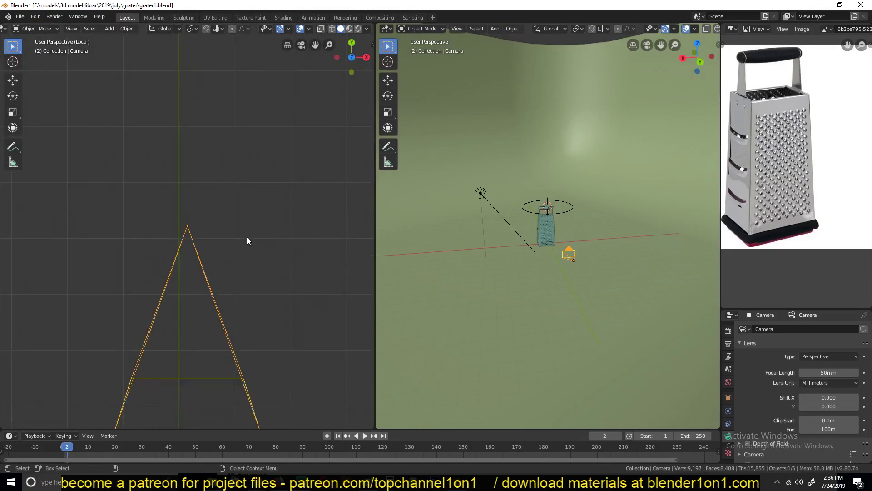
key(KP_Divide)
key(KP_0)
Step: Frame the grater at an angle in the perspective view and align the camera to that view
scroll(247, 240, down, 5)
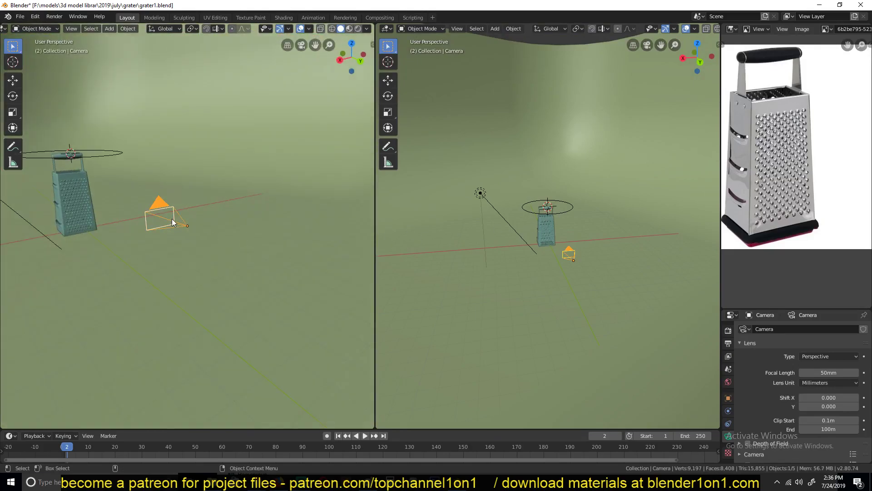
middle_drag(246, 240, 288, 211)
shift+middle_drag(198, 239, 241, 229)
scroll(320, 197, up, 3)
scroll(241, 228, down, 2)
key(KP_0)
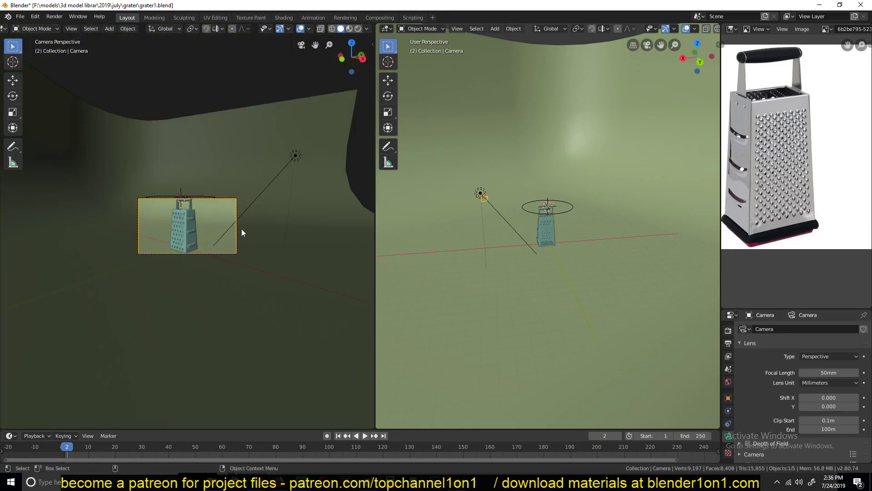
key(ctrl+alt+KP_0)
Step: Move the camera back 5.47 m along its local Z axis so the whole grater fits in the frame
key(g)
key(z)
key(z)
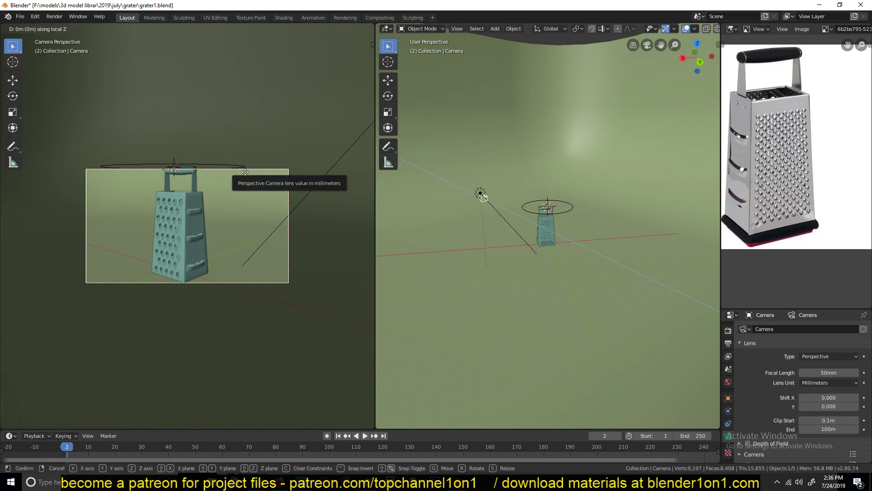
click(508, 199)
Step: Parent the camera to the circle empty around the grater in the top view
key(KP_7)
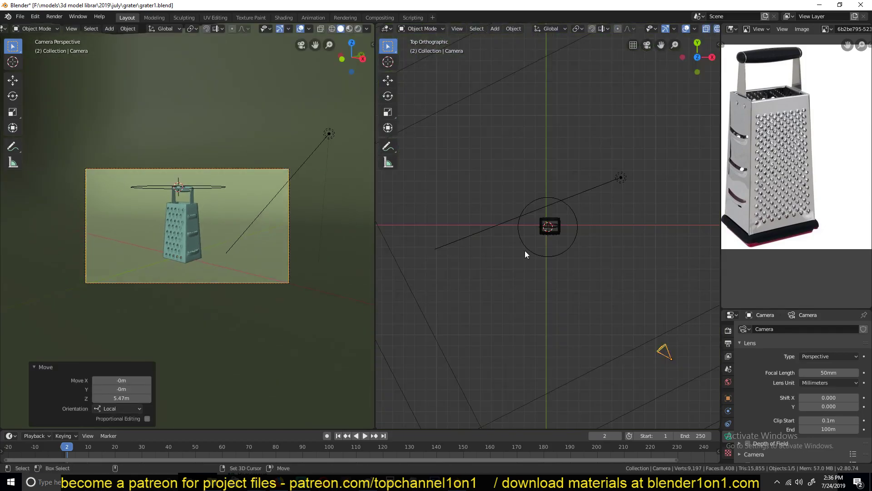
click(550, 255)
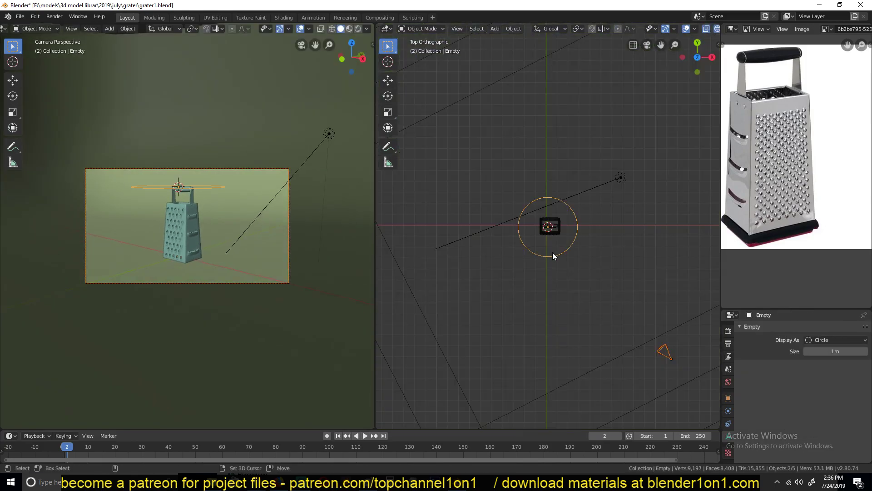
key(ctrl+p)
click(568, 228)
Step: Try rotating the circle empty in the top view to test the camera's orbit around the grater
click(518, 287)
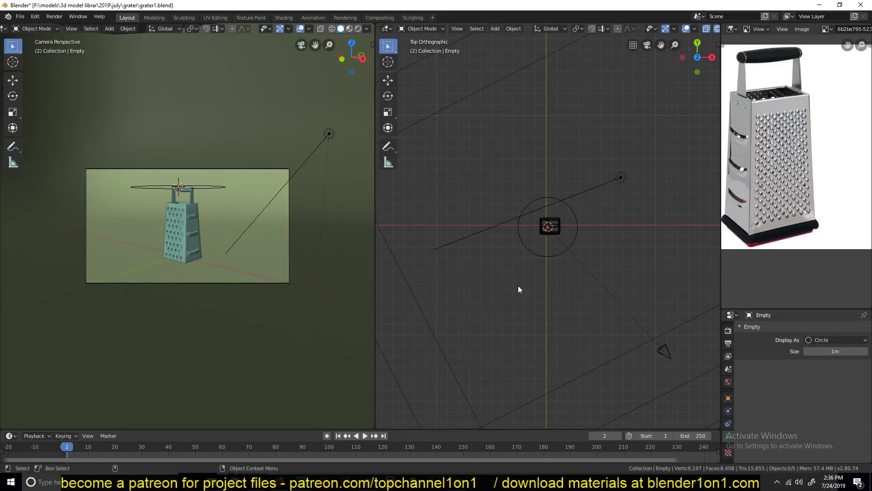
click(578, 233)
key(r)
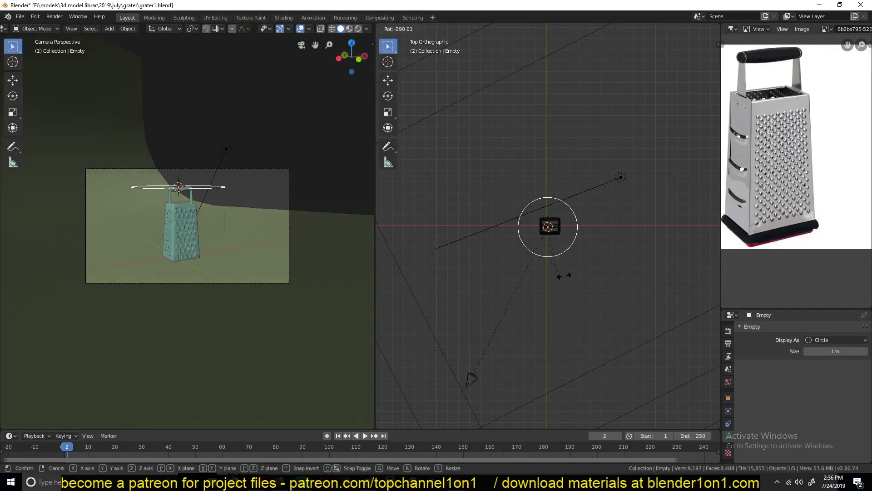
click(574, 263)
right_click(585, 259)
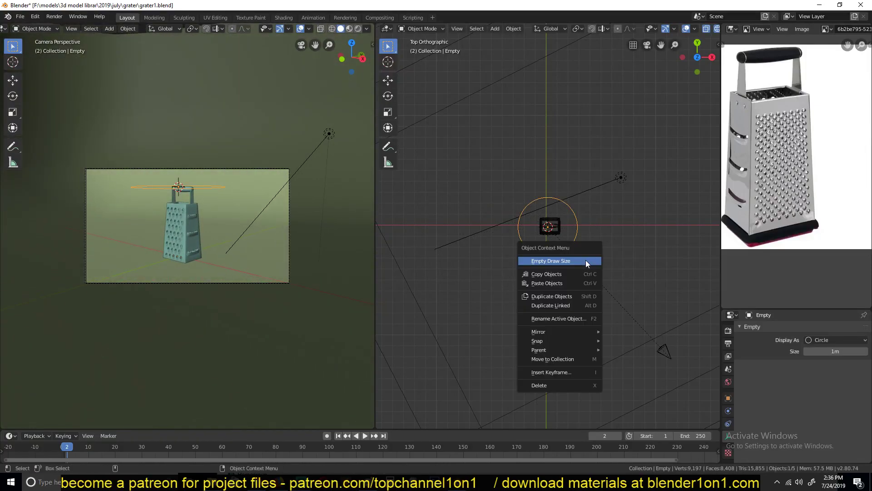
click(580, 252)
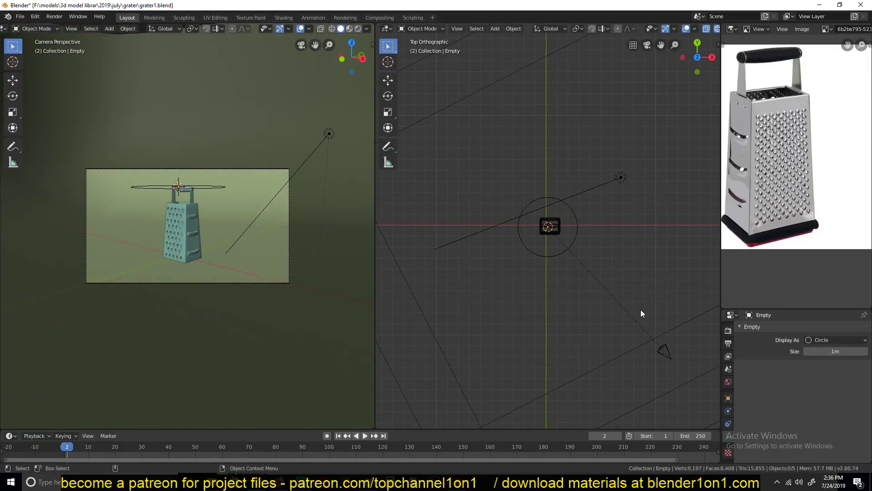
Step: Duplicate the circle empty in the front view, place the copy just above the camera, and clear its rotation
key(KP_1)
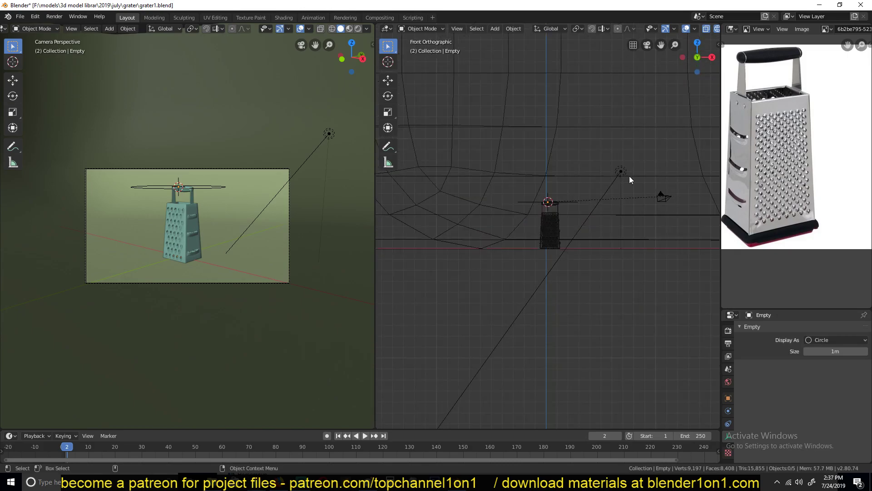
shift+middle_drag(661, 167, 618, 190)
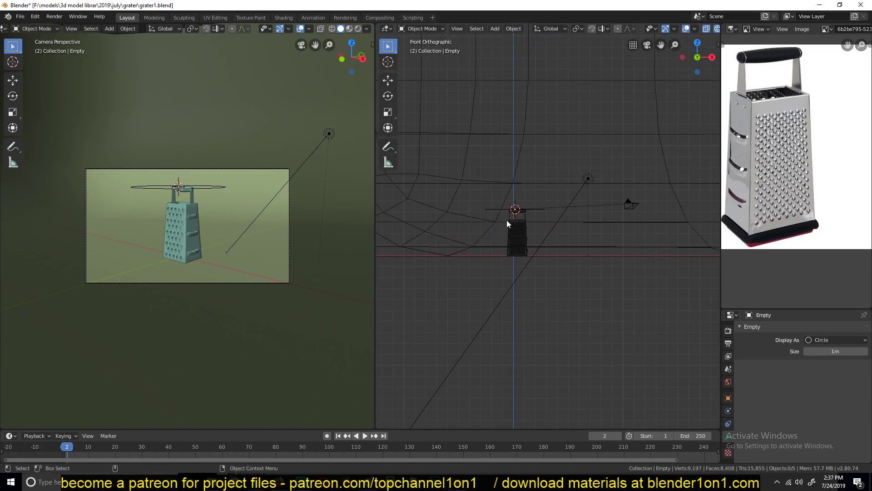
click(492, 210)
key(shift+d)
click(625, 185)
key(alt+r)
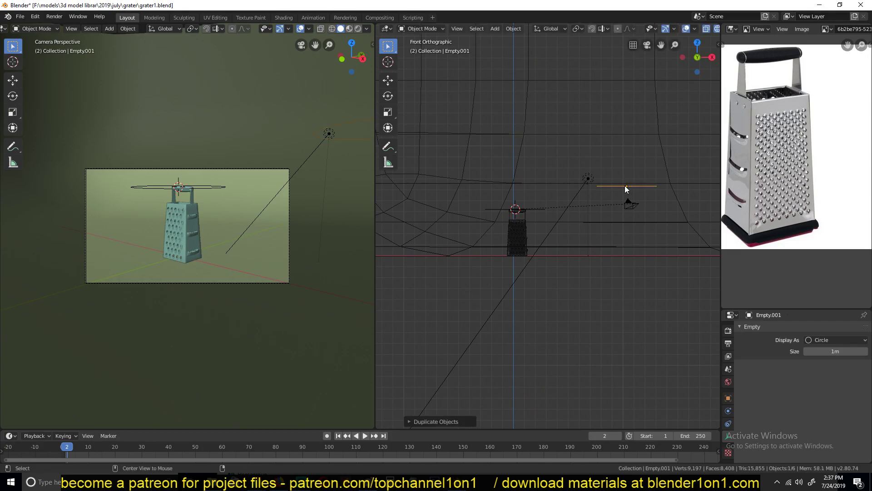
key(KP_7)
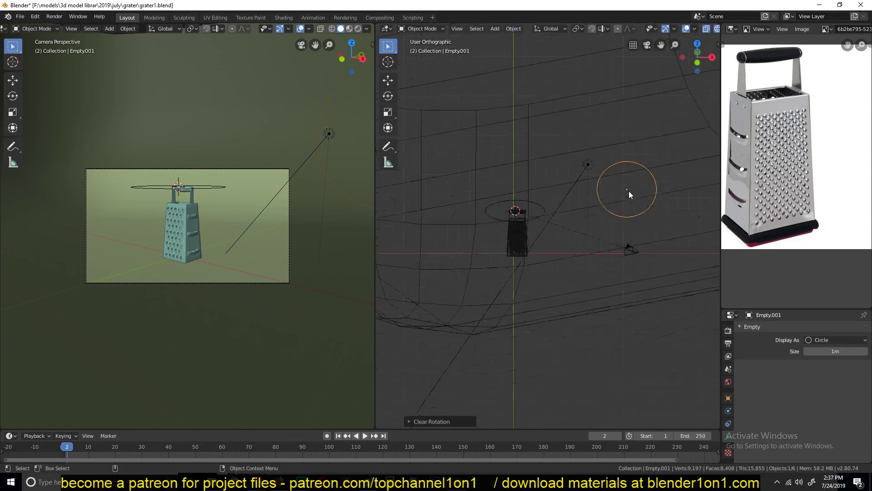
Step: Rotate the original circle empty about 47° in the top view to swing the camera onto the X axis
click(530, 260)
key(r)
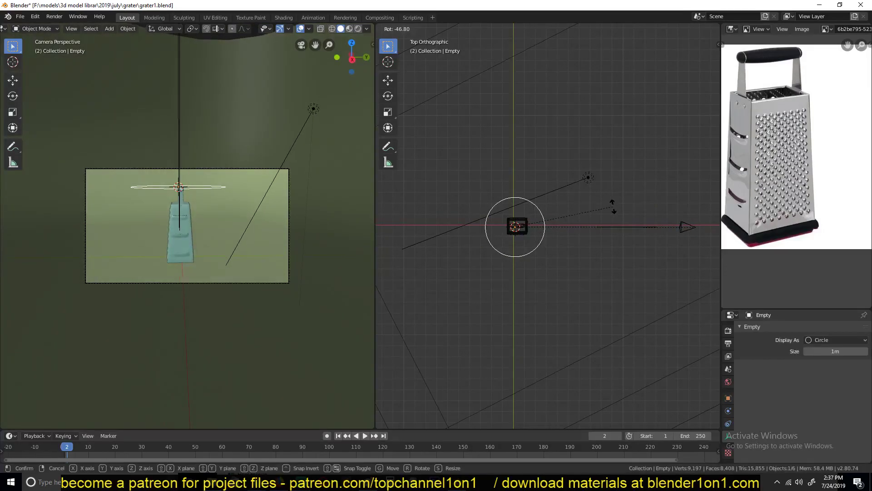
click(613, 207)
Step: Move the second circle empty along the X axis so its outer end meets the camera
click(617, 229)
key(g)
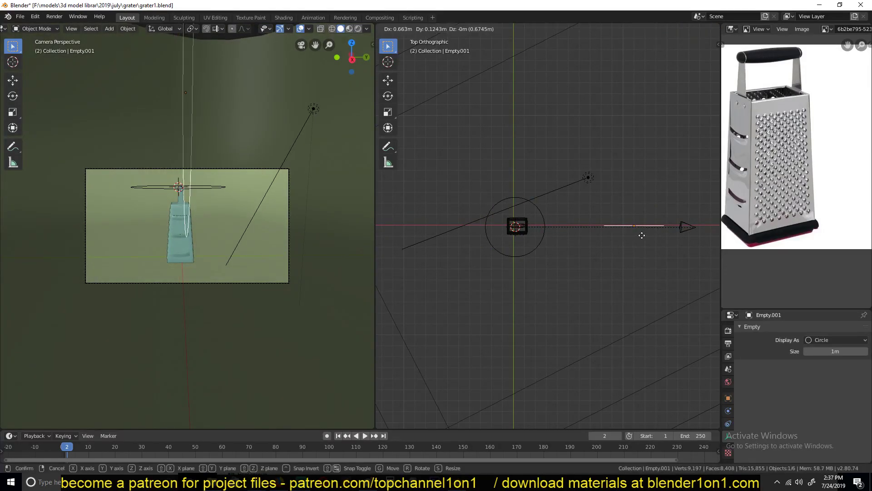
click(669, 237)
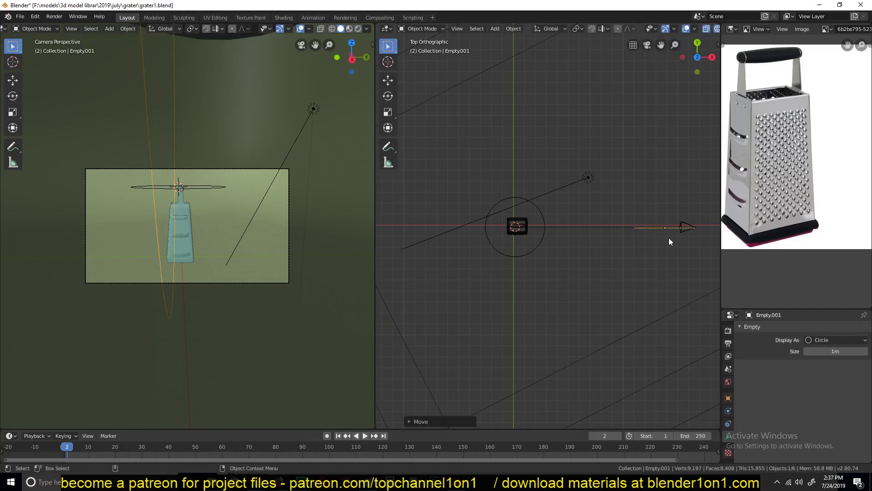
Step: Raise the camera in the front view so it sits on the outer edge of the second circle
key(KP_1)
shift+middle_drag(658, 236, 536, 257)
scroll(554, 241, up, 4)
click(584, 223)
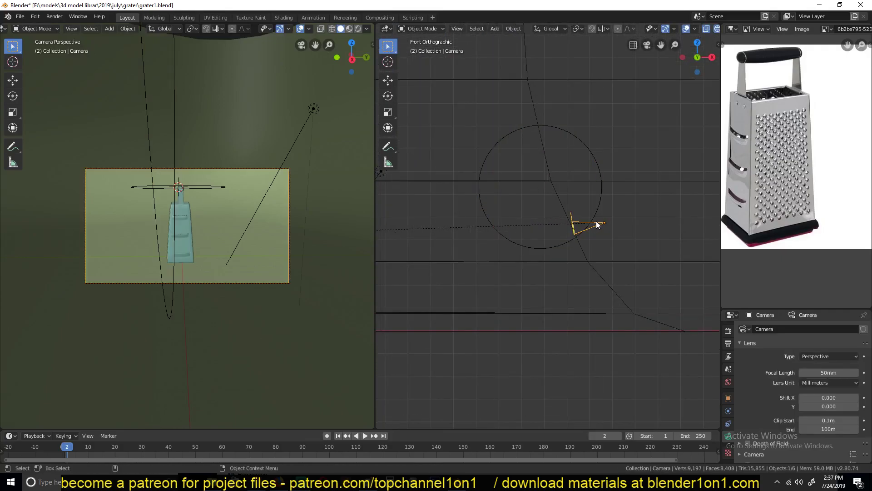
key(g)
click(592, 171)
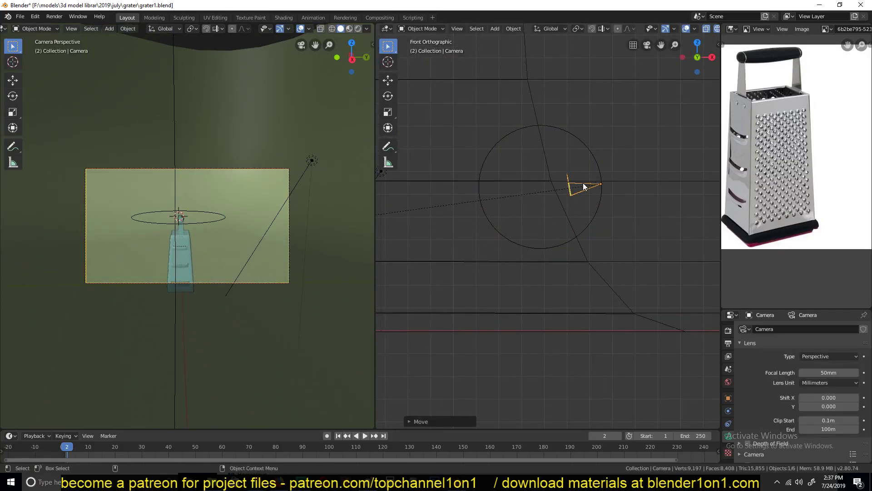
Step: Parent the camera to the second circle empty with the Object option
shift+click(587, 140)
key(ctrl+p)
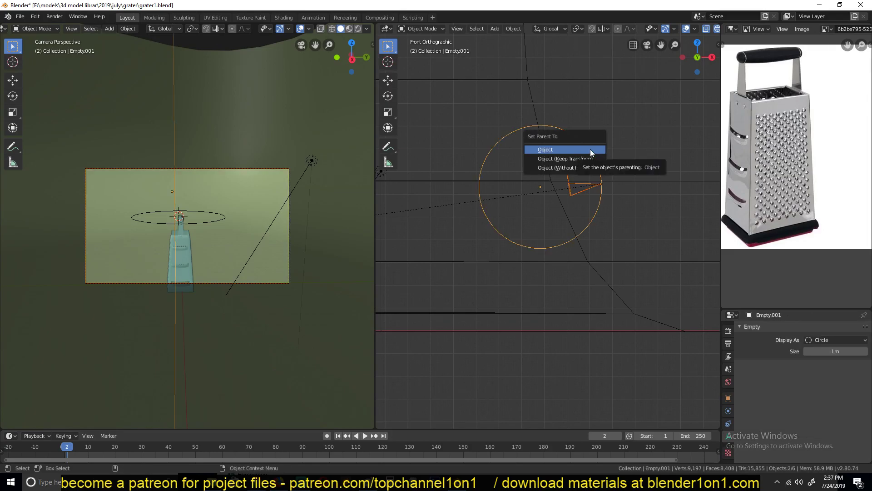
click(590, 150)
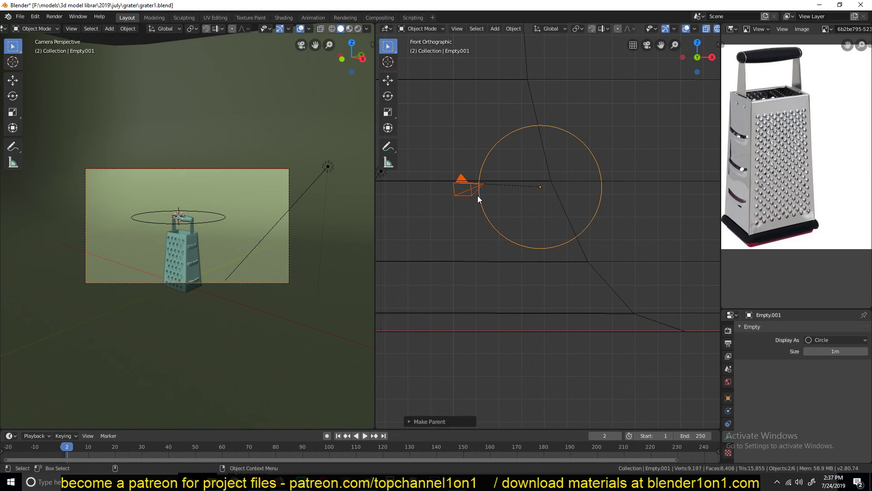
Step: Rotate the camera about -36° in the top view and move it back to the outer end of the second circle
key(KP_7)
shift+middle_drag(512, 201, 520, 62)
scroll(527, 239, down, 5)
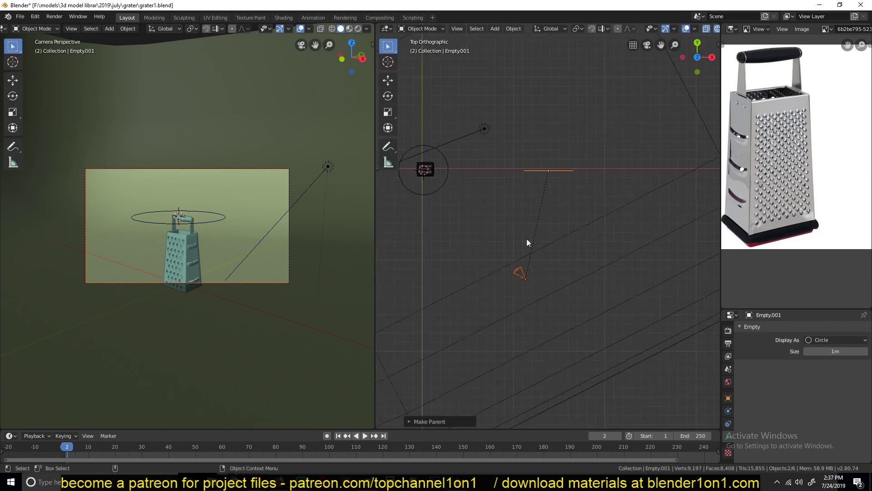
click(523, 278)
click(560, 166)
click(532, 275)
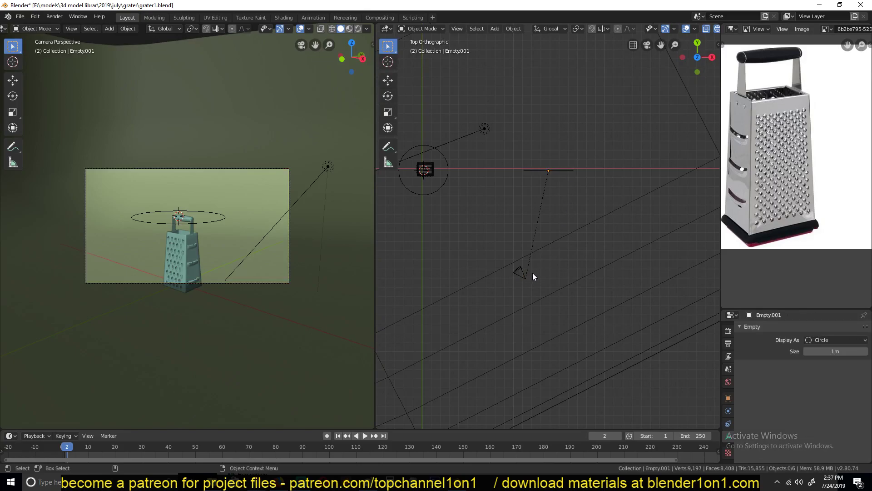
click(523, 277)
key(r)
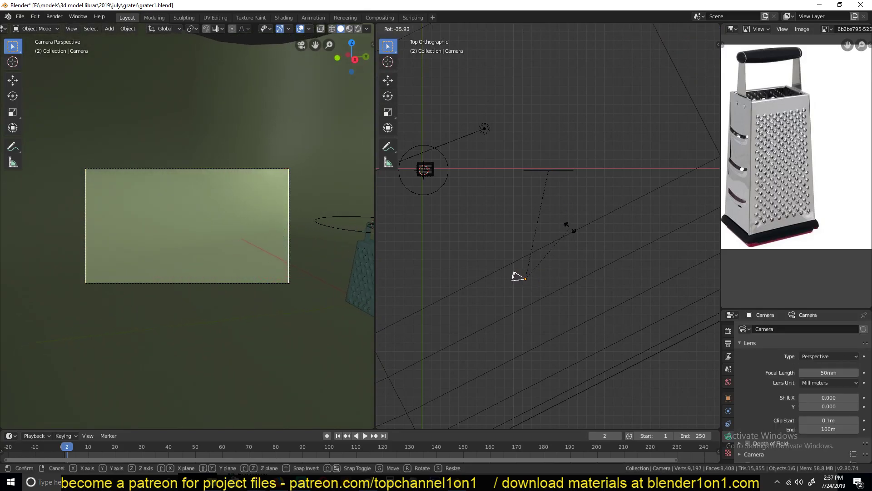
click(570, 227)
key(g)
click(622, 157)
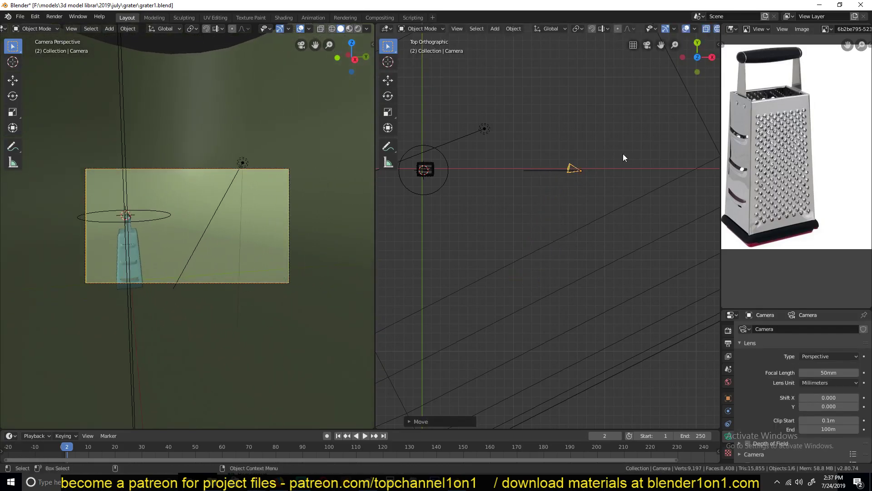
Step: Rotate the camera in the top view until it points straight along the X axis at the grater
key(r)
click(623, 153)
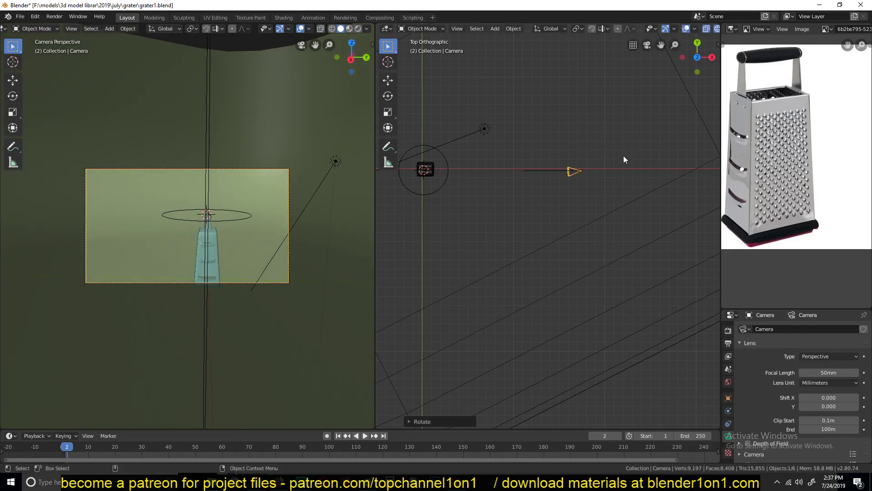
Step: Try tilting the camera by rotating the second circle empty in the front view
key(KP_1)
click(587, 176)
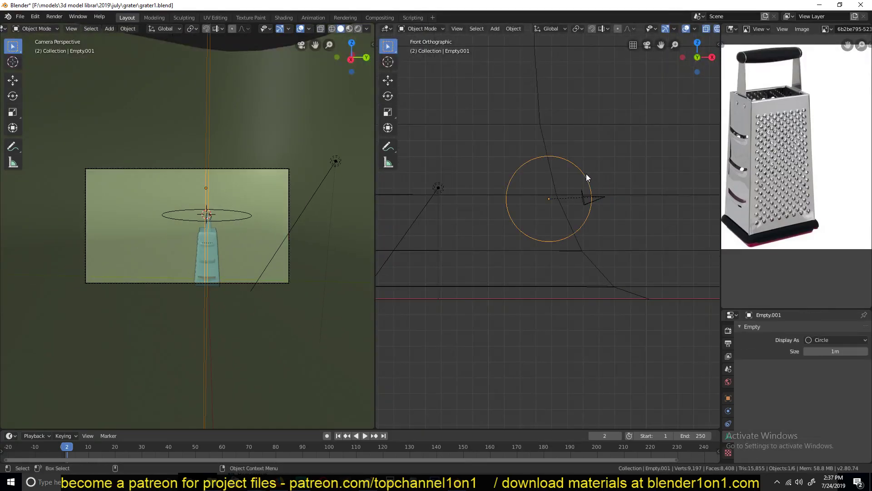
key(r)
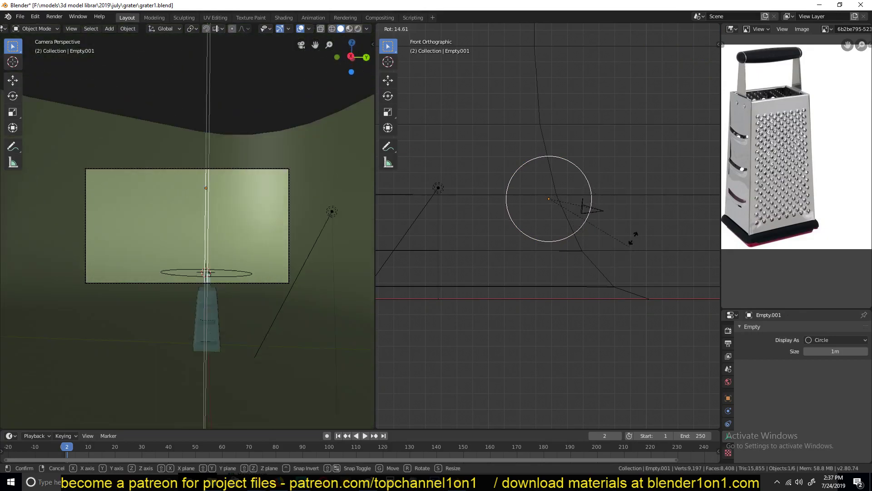
key(Escape)
Step: Try rotating the main circle empty around the grater in the top view
key(KP_7)
click(483, 188)
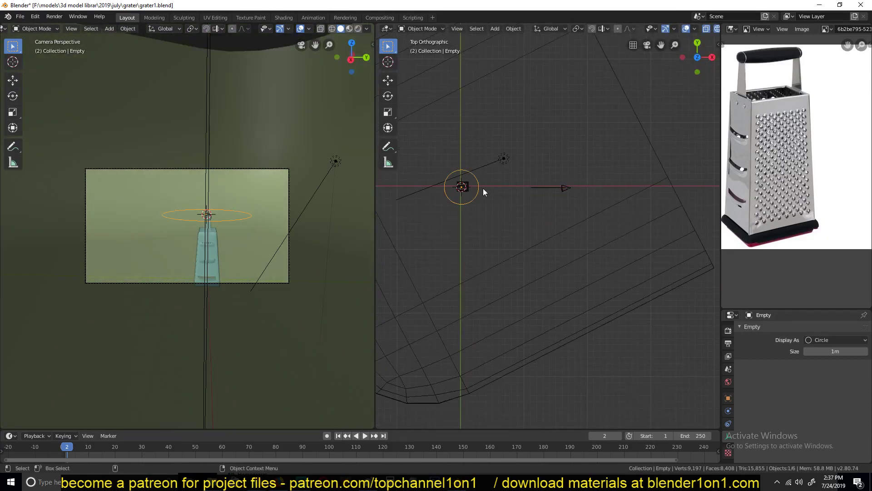
key(r)
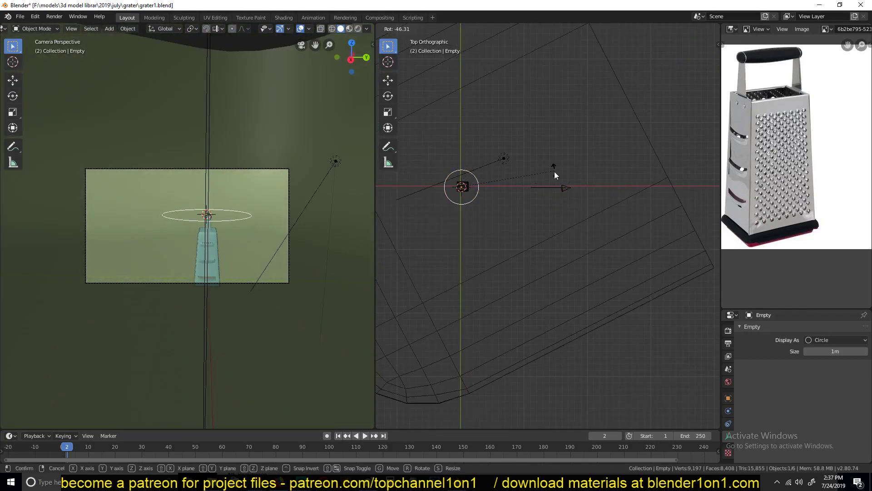
click(556, 191)
Step: Parent the second circle empty to the main circle empty around the grater
middle_drag(557, 195, 553, 135)
click(563, 197)
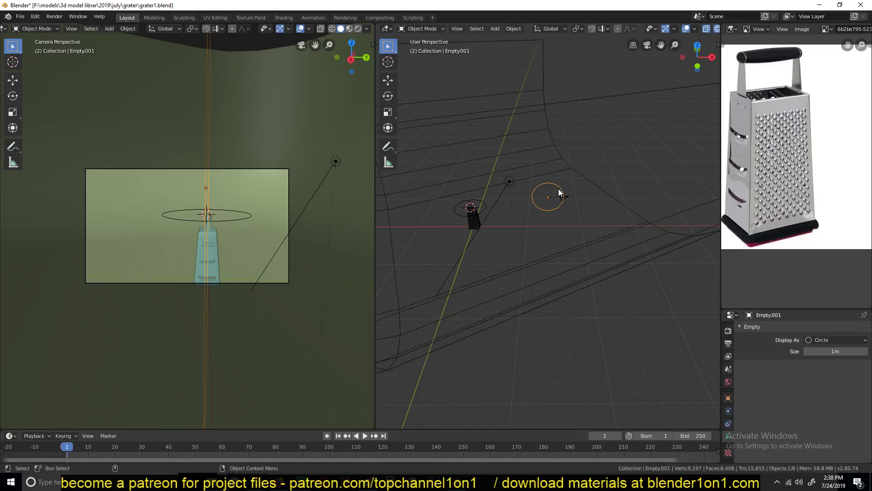
middle_drag(554, 195, 634, 185)
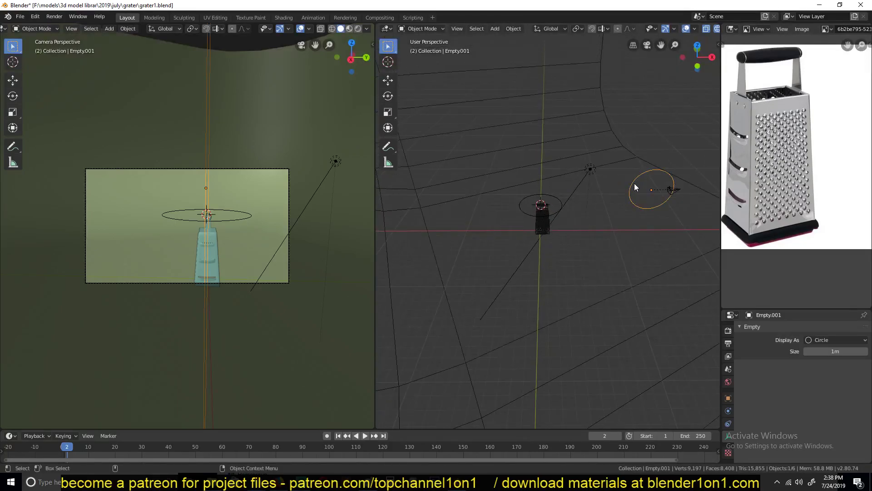
shift+click(559, 202)
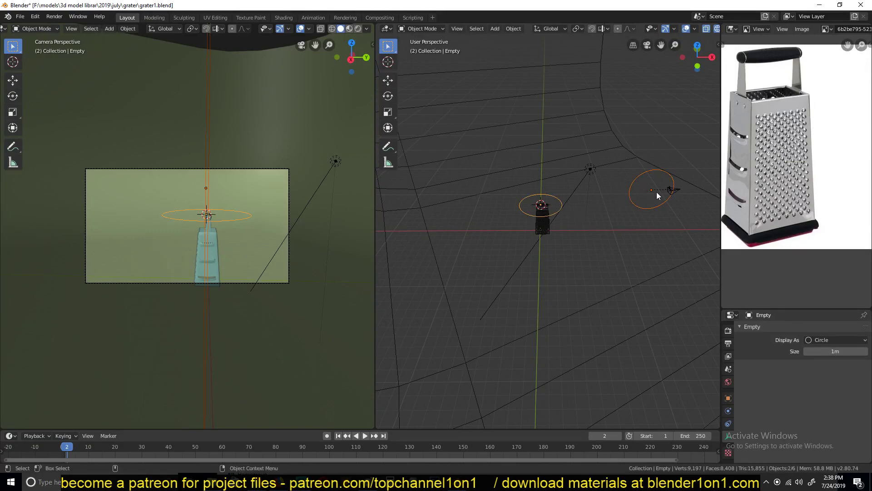
key(ctrl+p)
click(588, 190)
Step: Rotate only the main circle empty about the Z axis to swing the camera rig around to the grater's negative X side
key(alt+a)
click(562, 203)
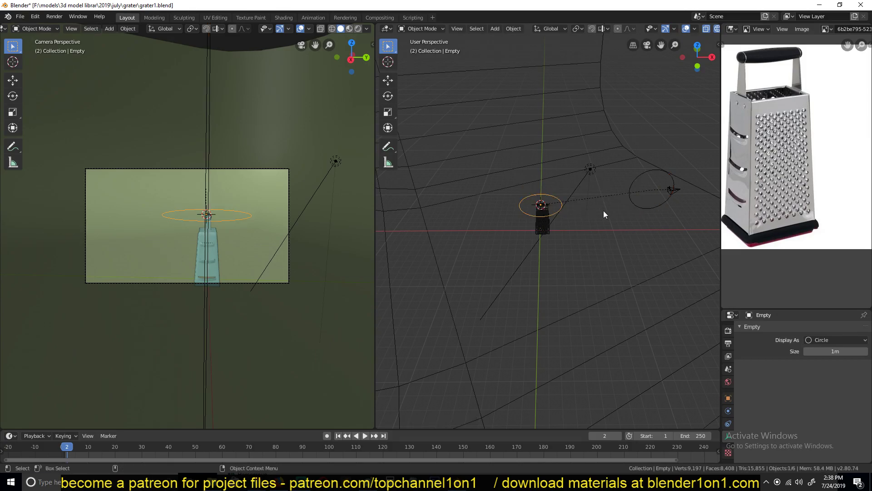
key(r)
key(z)
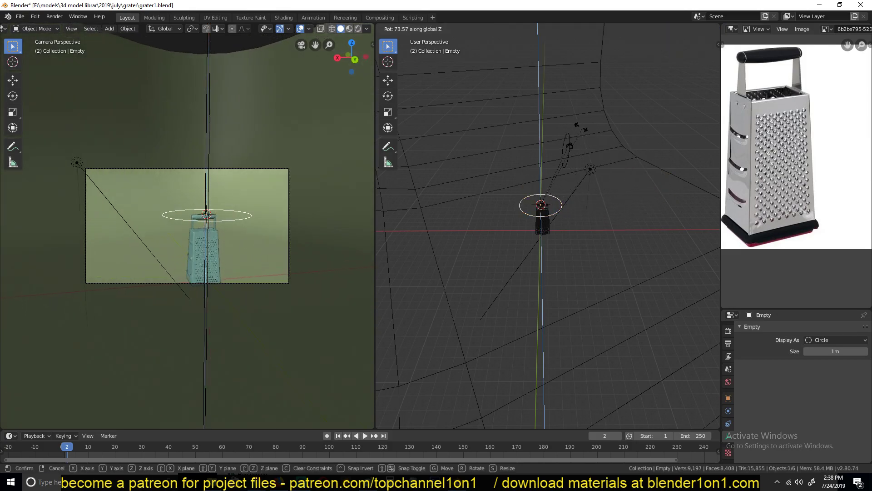
click(497, 174)
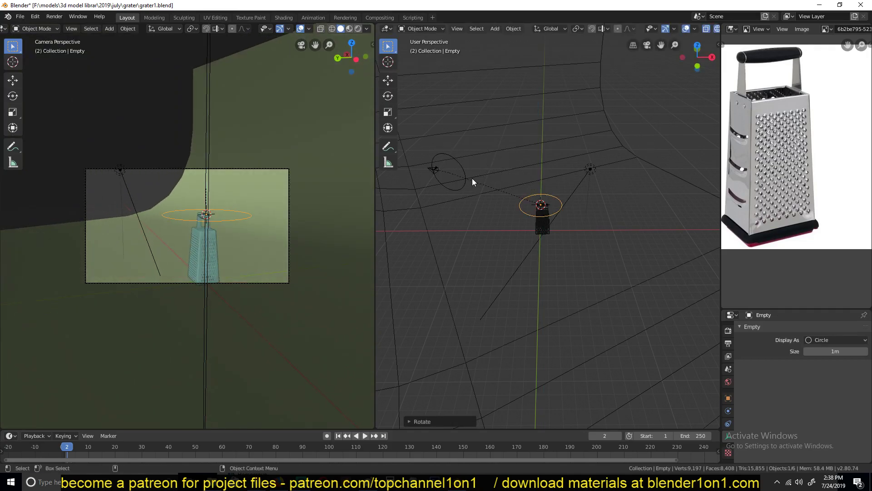
Step: Try tilting the camera by rotating the second circle empty about its local Y axis
click(459, 166)
key(r)
key(y)
key(y)
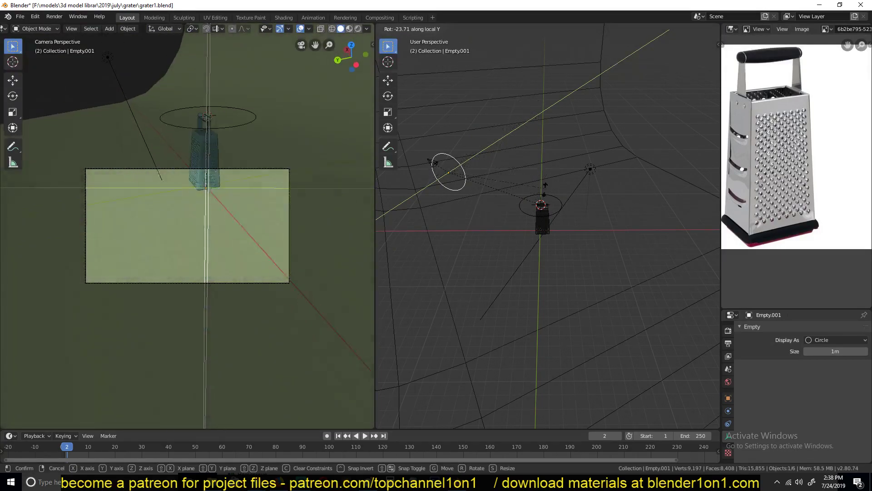
click(553, 121)
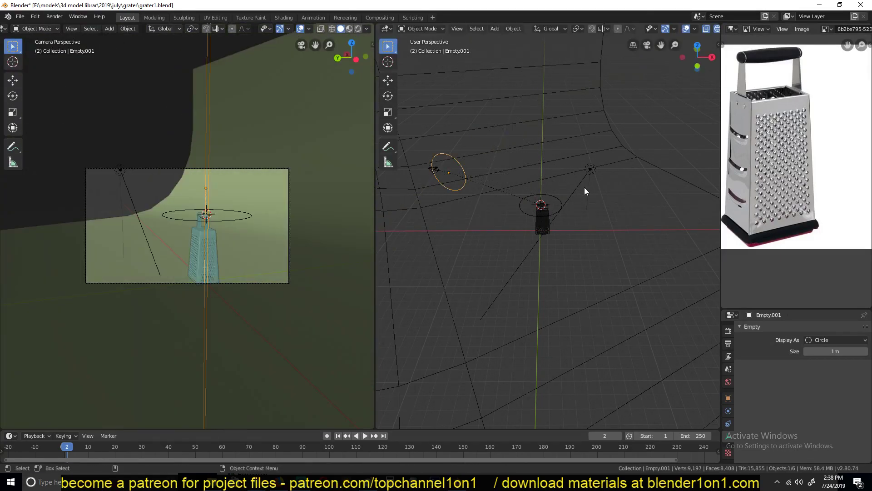
Step: Enlarge the timeline area and go to frame 0
drag(419, 428, 438, 343)
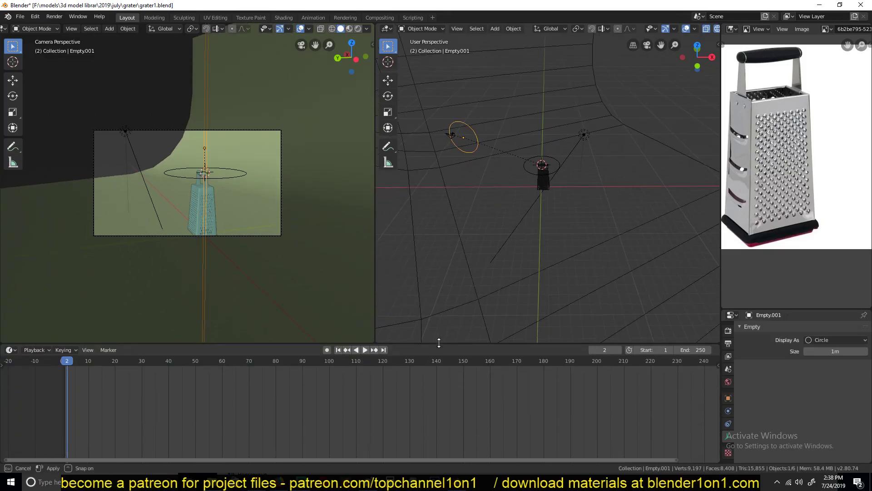
shift+right_drag(52, 405, 51, 405)
key(space)
Step: Rotate the main circle empty in the top view to swing the camera back to the grater's positive X side
key(KP_7)
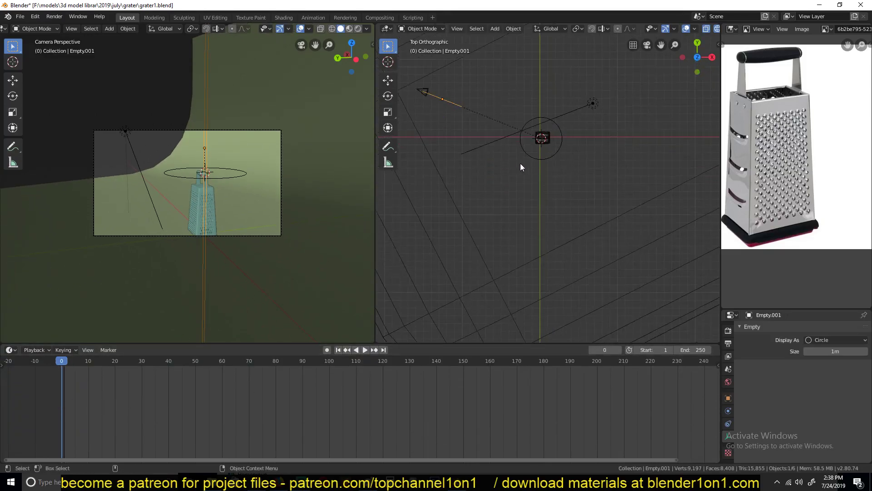
click(553, 158)
key(r)
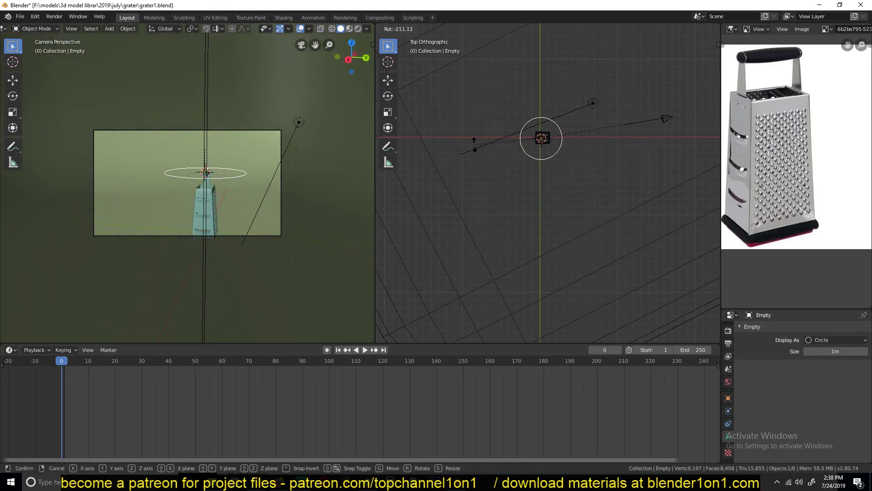
click(434, 171)
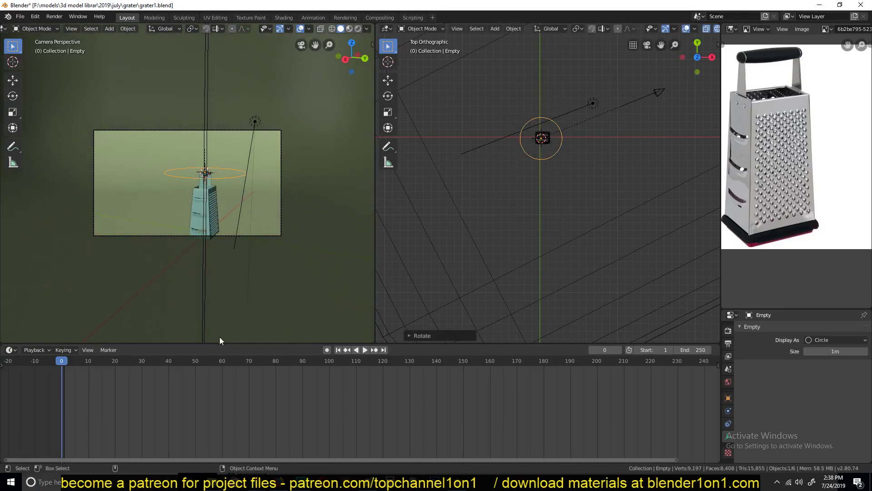
Step: Enable auto keying and, at frame 45, rotate the main circle empty to swing the camera to the grater's negative Y side
click(327, 350)
drag(173, 363, 181, 364)
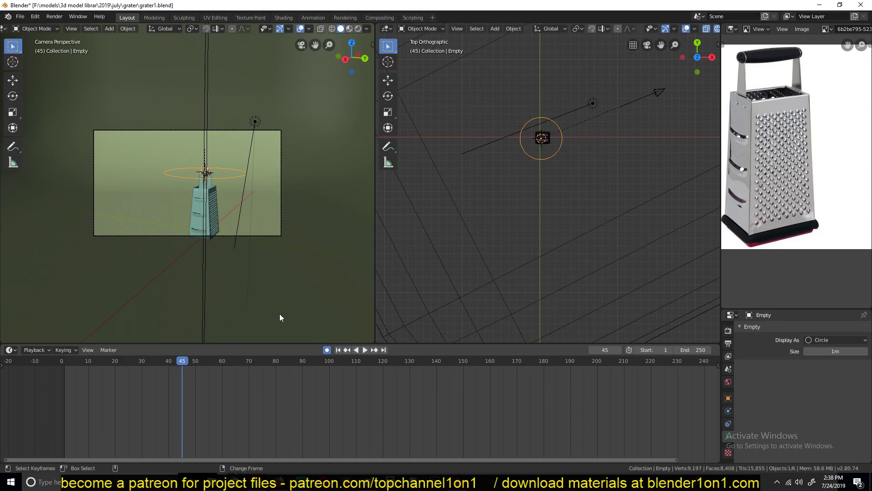
key(r)
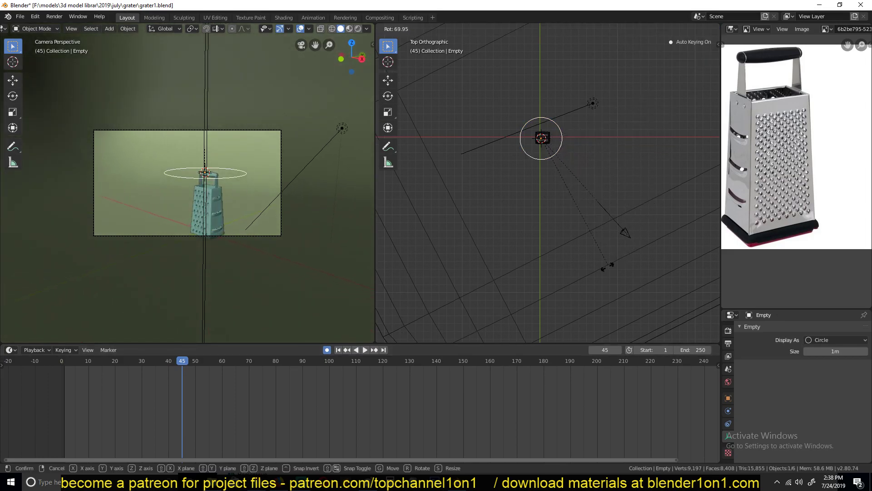
click(503, 270)
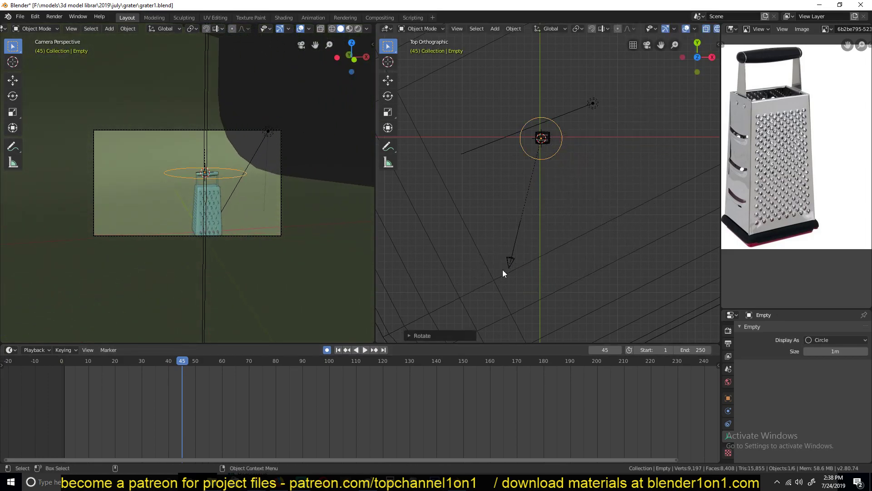
Step: Select the second circle empty and review the camera orbit in the right view
click(510, 262)
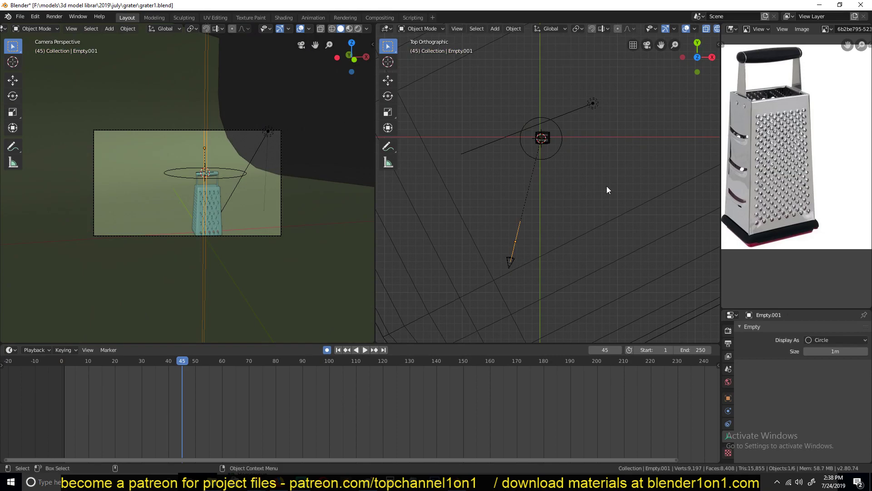
key(KP_3)
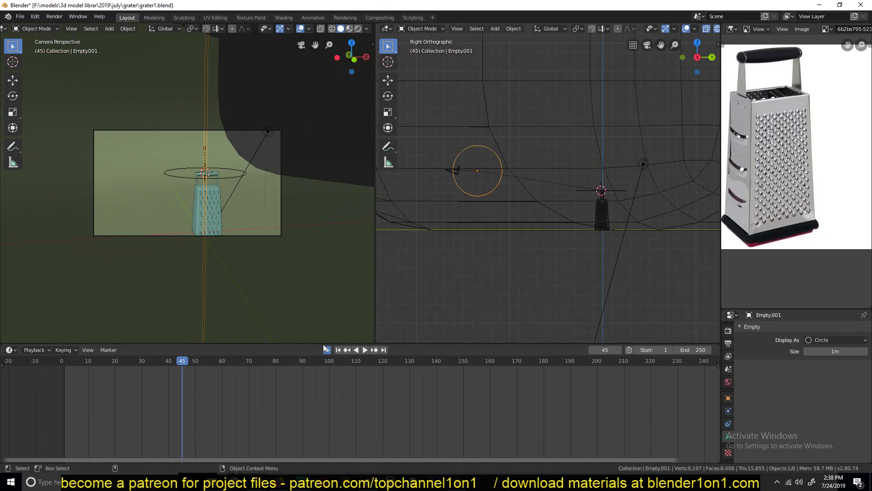
right_drag(159, 411, 93, 408)
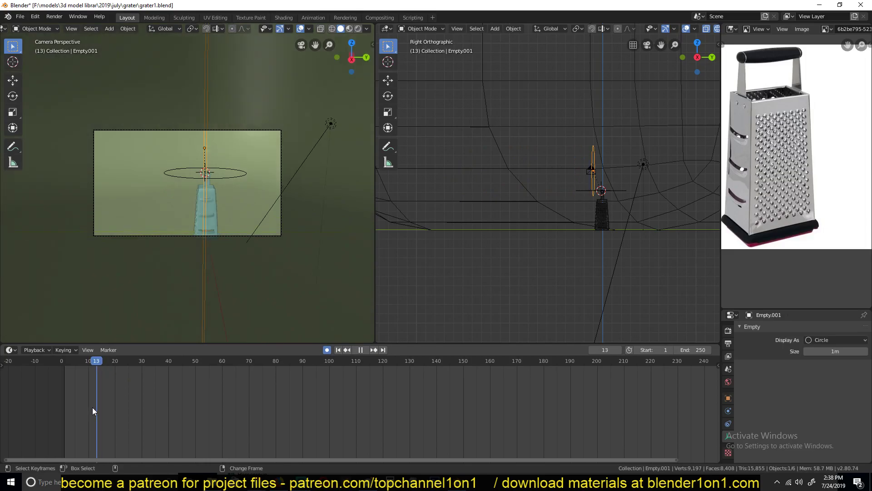
key(space)
Step: Set the animation's end frame to 100
click(689, 350)
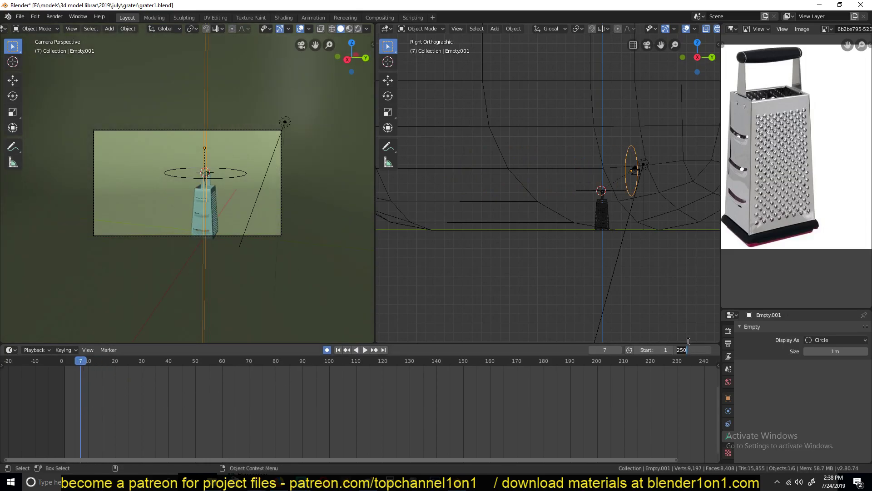
text(100)
key(Return)
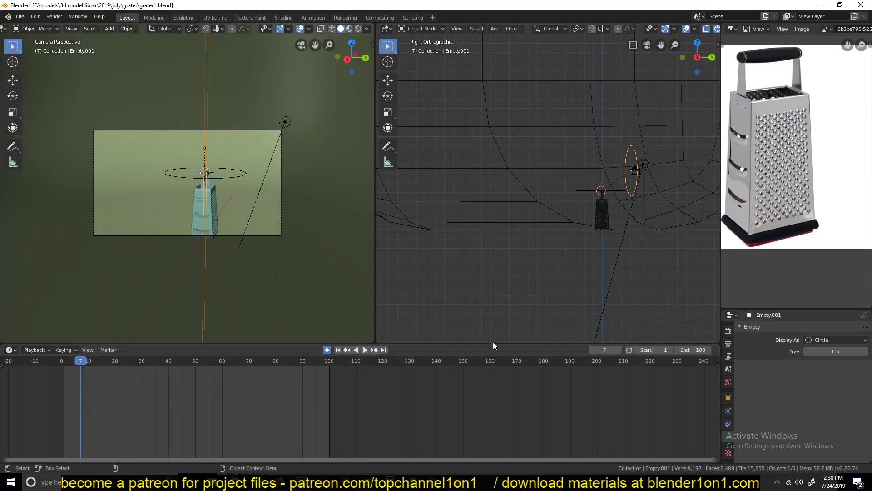
Step: Play the orbit animation and return to frame 0
key(shift+Left)
key(space)
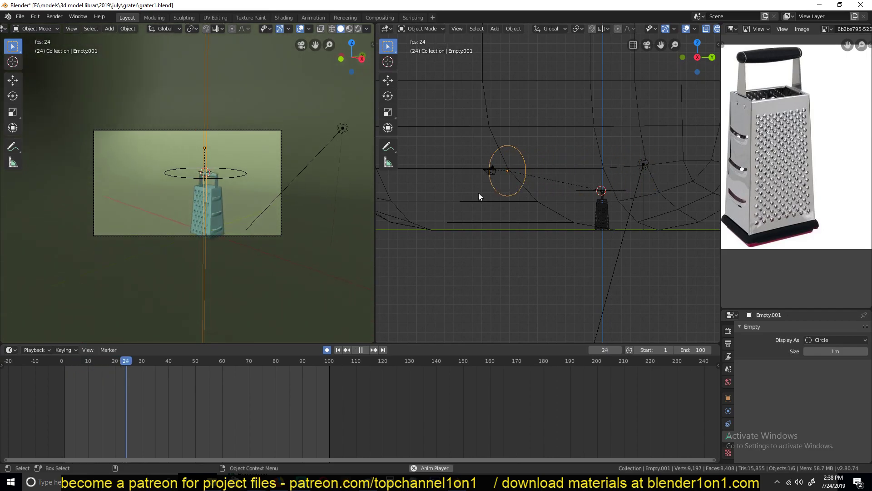
key(Escape)
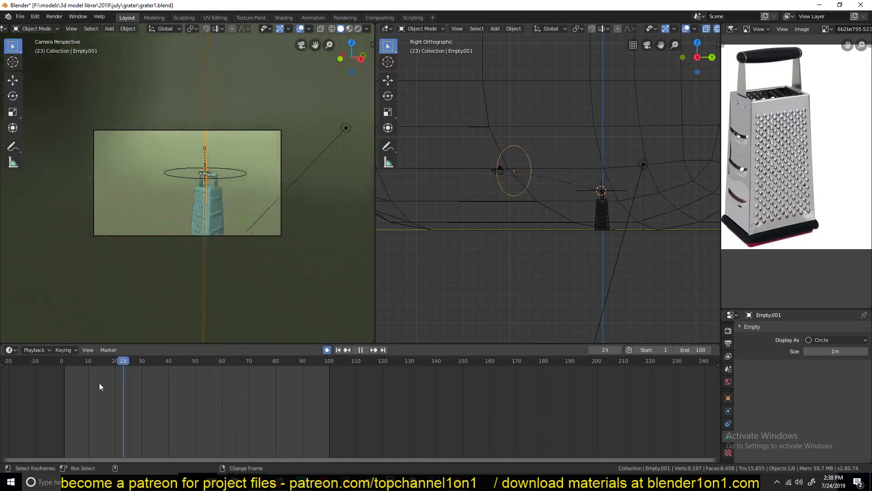
right_drag(99, 383, 29, 368)
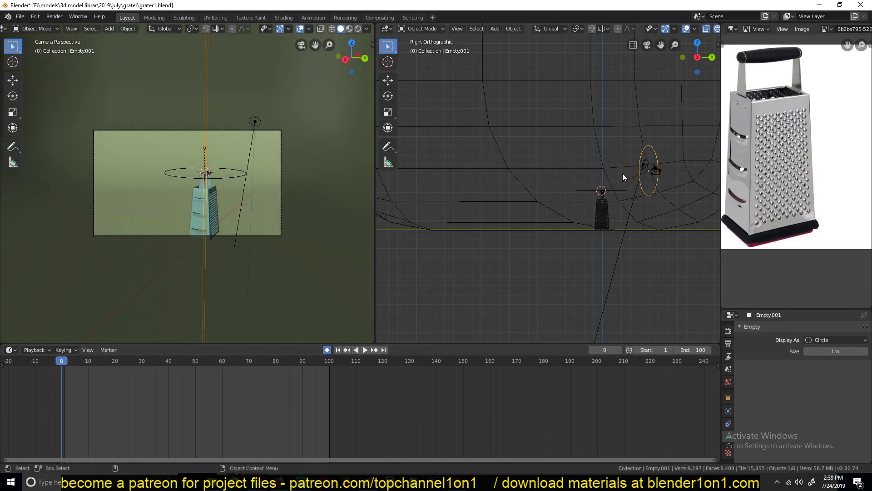
Step: Try rotating the second circle empty about its local Y axis at frame 0
middle_drag(650, 175, 507, 218)
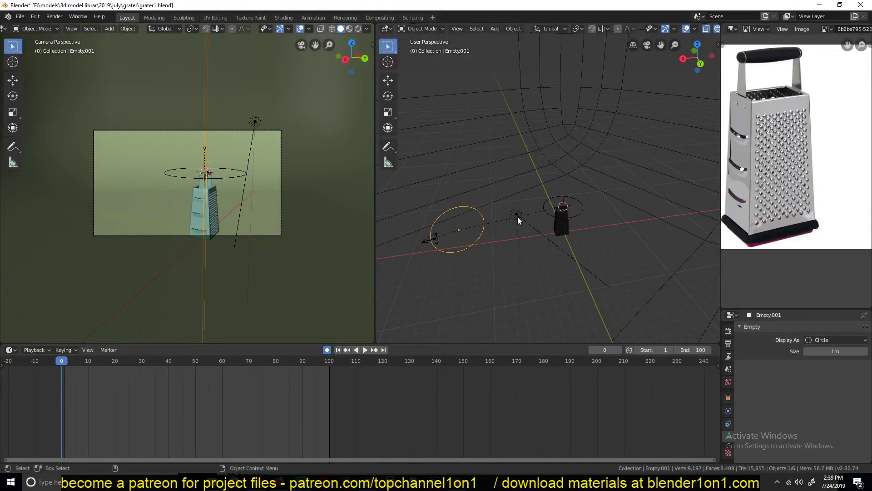
key(r)
key(y)
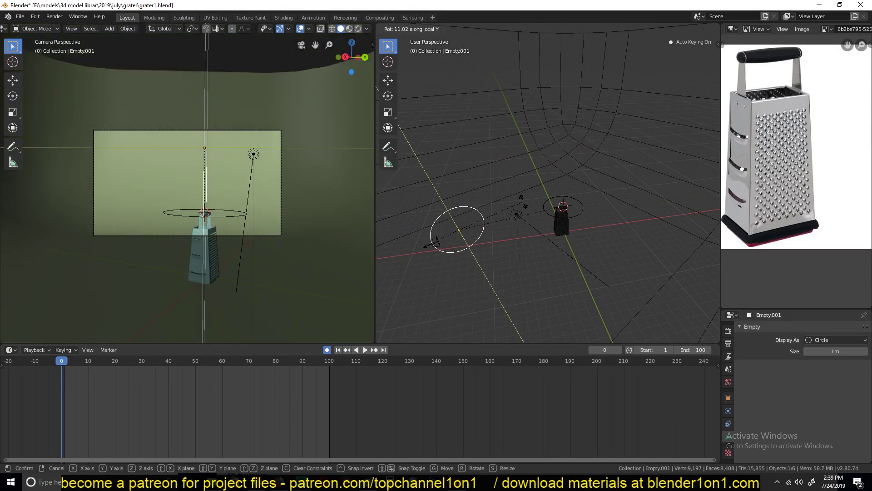
key(y)
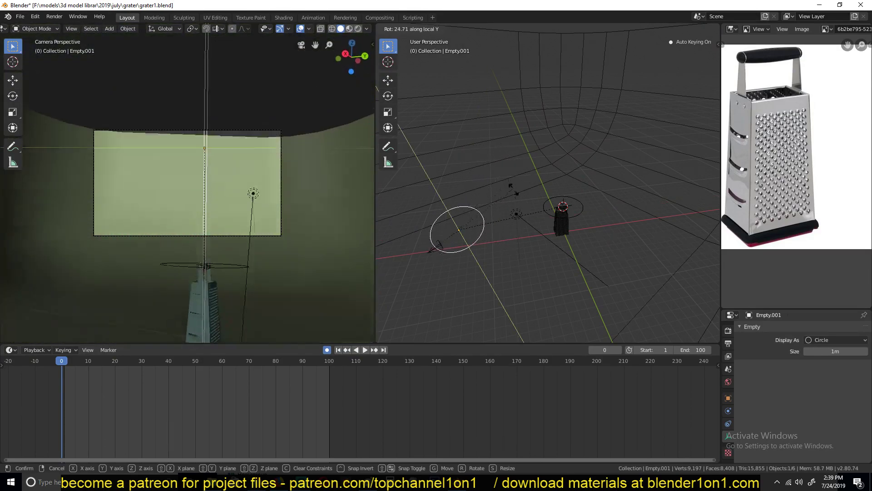
key(Escape)
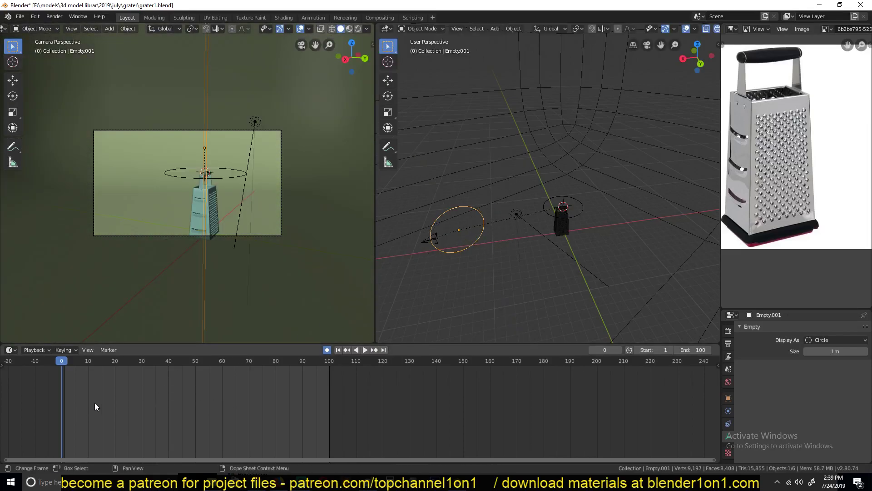
Step: Keyframe the second circle empty's current rotation at frame 30 using auto keying
key(space)
mouse_move(126, 395)
mouse_down()
mouse_move(160, 398)
mouse_move(141, 398)
mouse_up()
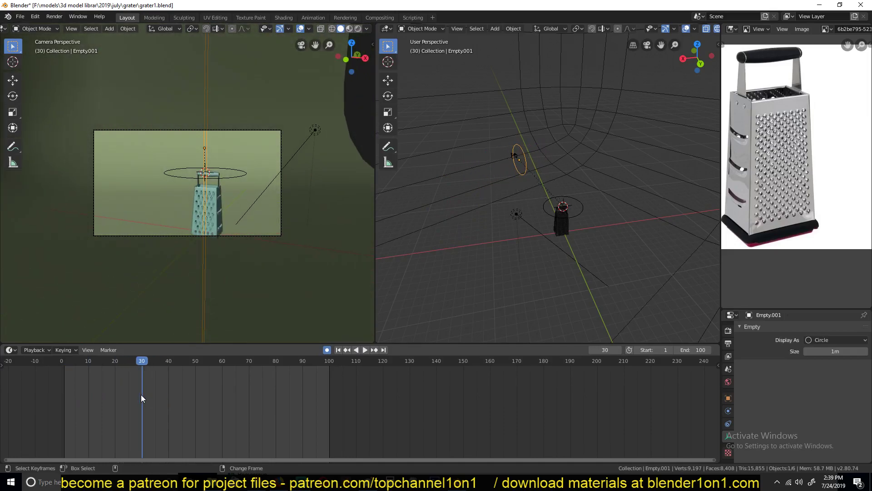
key(r)
click(526, 191)
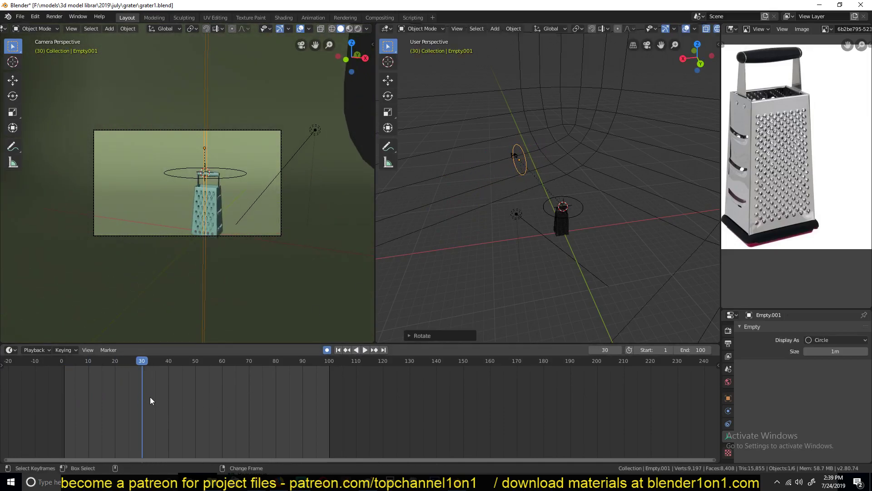
Step: Keyframe a tilt on the second circle empty at frame 46 by rotating it about -21 degrees on its local Y axis
key(space)
key(space)
key(r)
key(x)
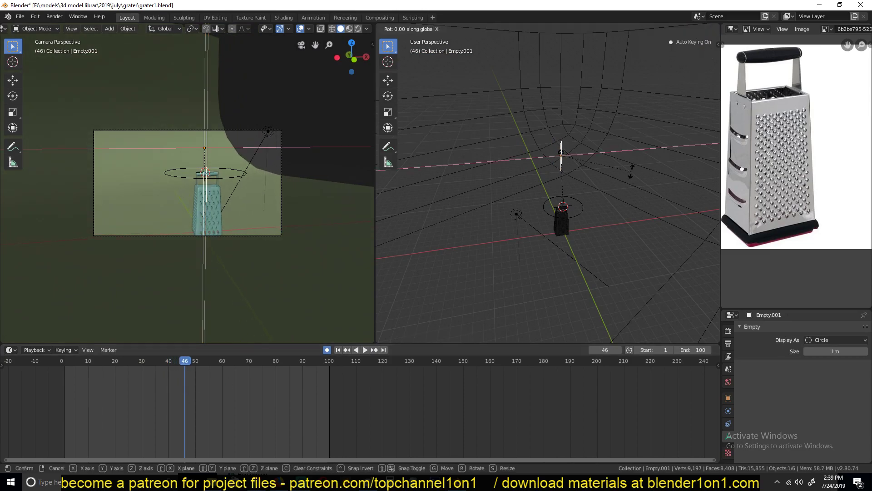
key(x)
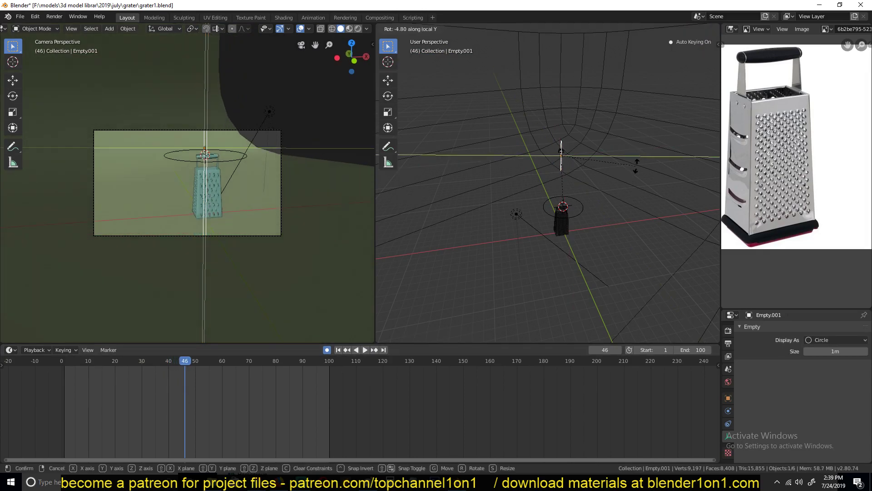
key(y)
key(y)
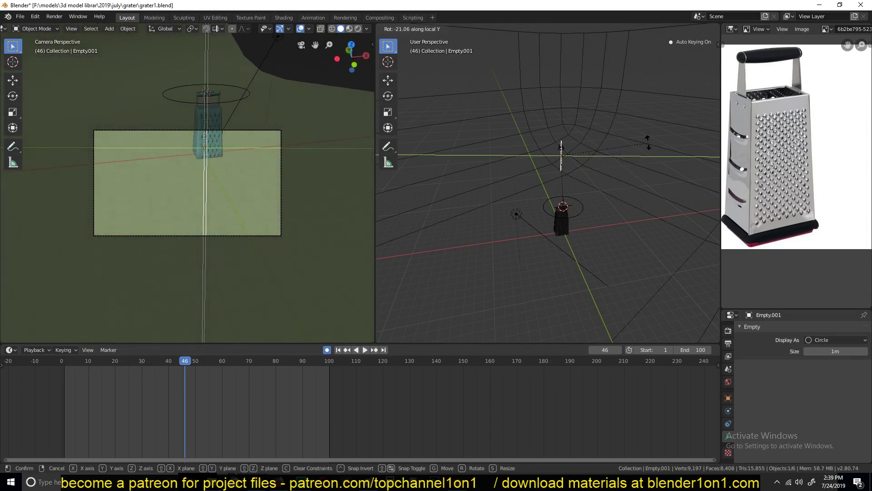
click(644, 155)
Step: Slide the second circle empty's selected keyframe several frames earlier in the timeline and play the animation
drag(179, 389, 153, 390)
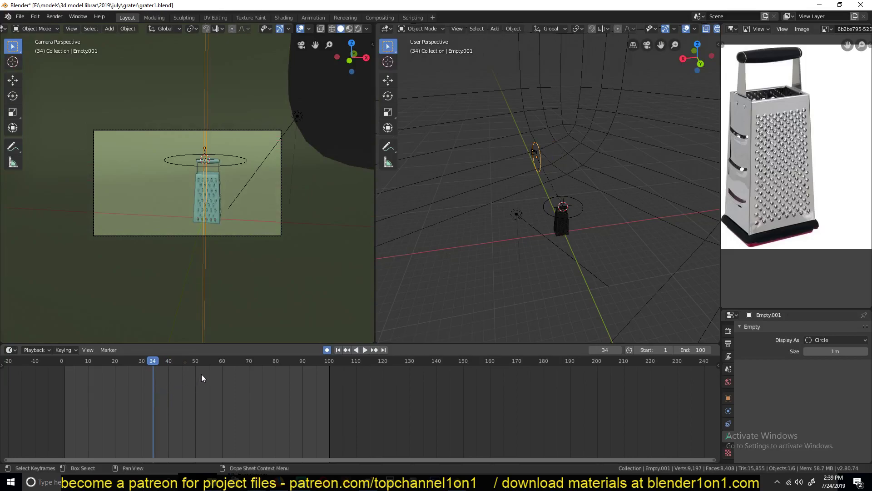
key(g)
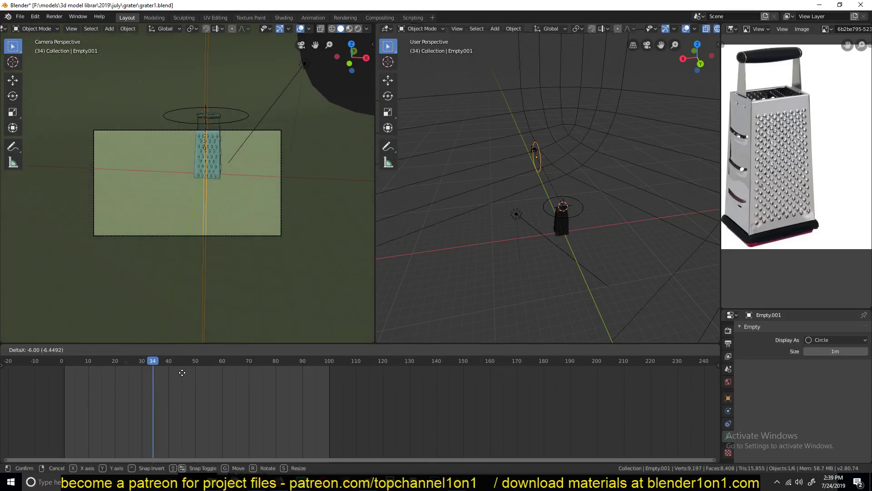
click(177, 372)
drag(66, 367, 45, 379)
key(space)
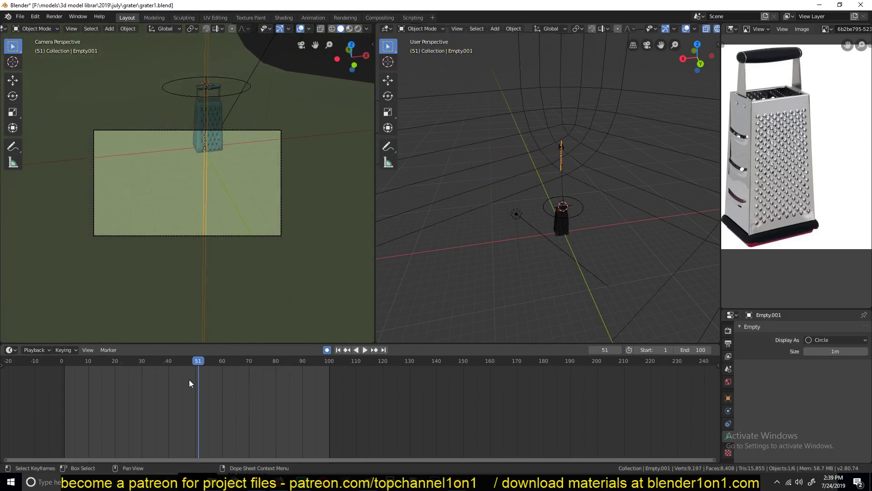
key(Escape)
Step: Keyframe the camera's current location at frame 0 using auto keying
mouse_move(142, 380)
right_down()
mouse_move(122, 380)
mouse_move(141, 381)
right_up()
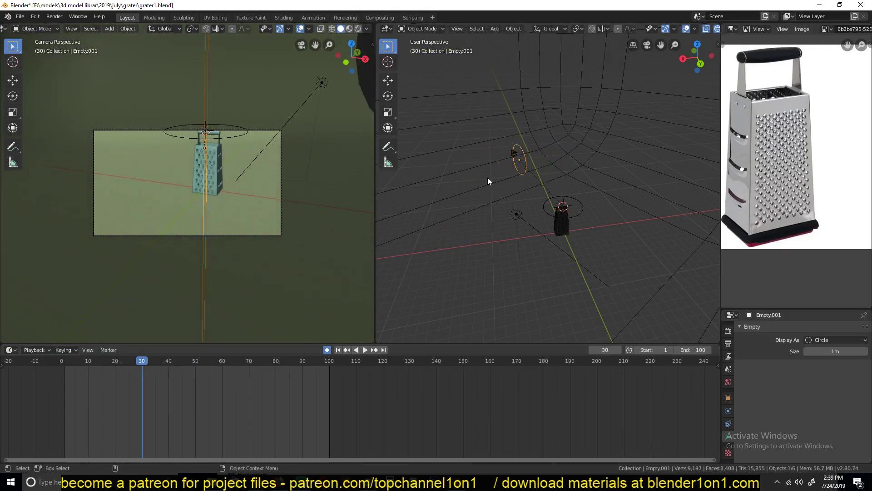
click(511, 153)
key(KP_3)
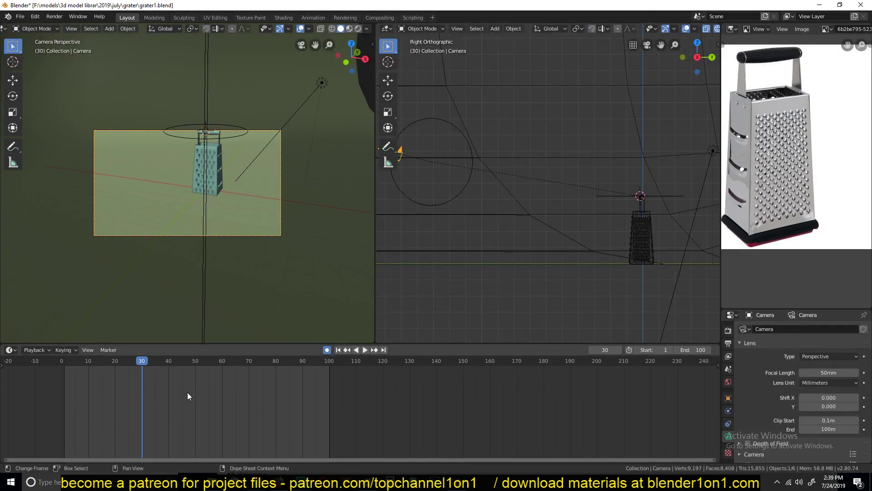
shift+middle_drag(527, 195, 565, 208)
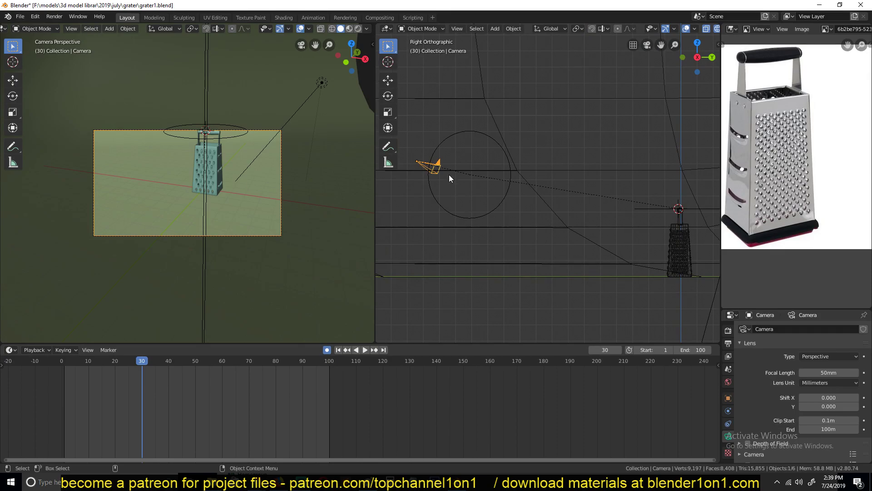
click(53, 404)
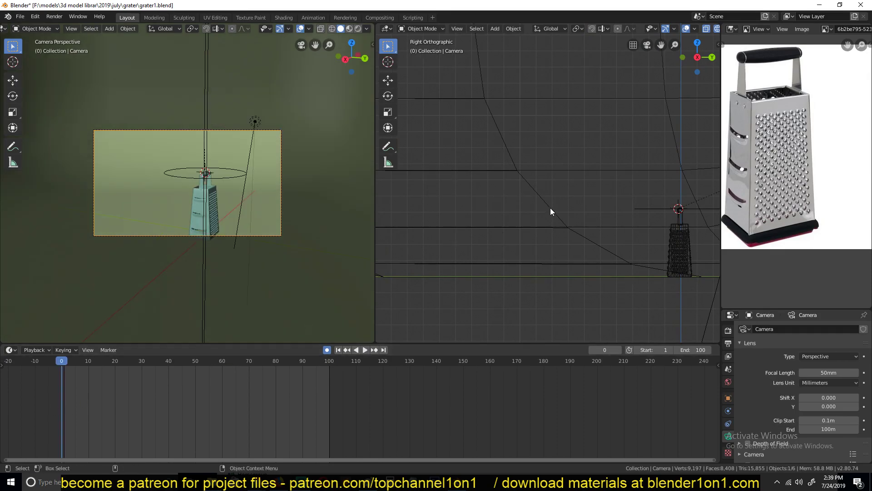
scroll(543, 232, down, 4)
key(KP_7)
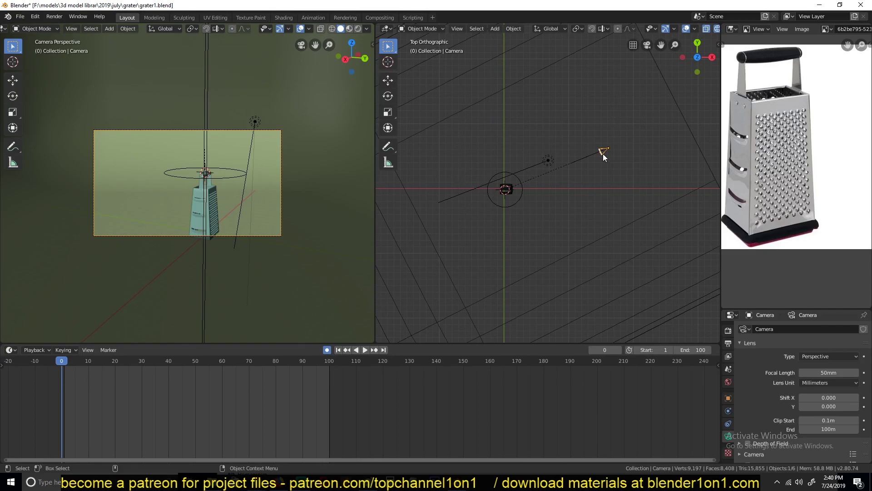
key(KP_3)
key(KP_7)
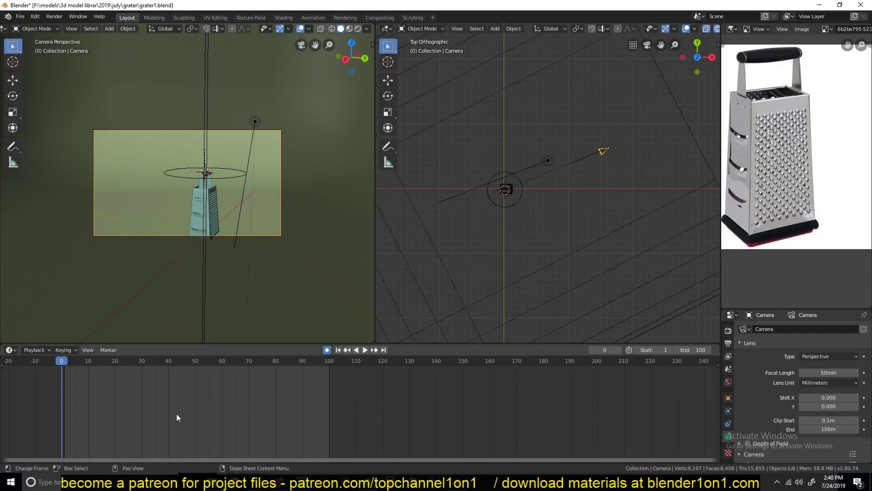
key(g)
click(594, 144)
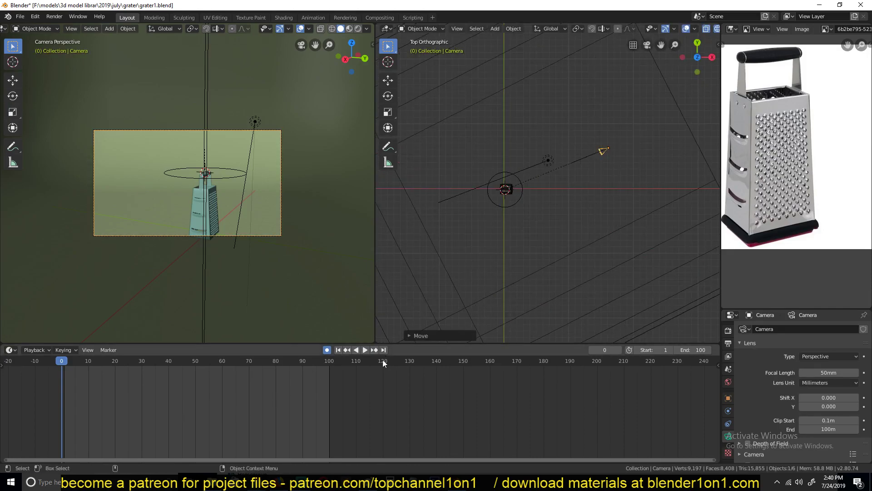
Step: Keyframe the camera moved in close to the grater at frame 99, and play the animation
click(325, 387)
key(g)
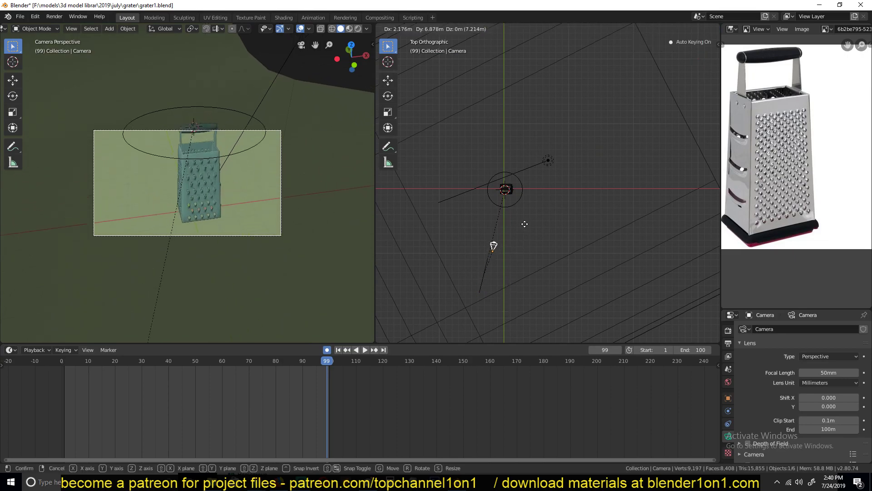
click(520, 219)
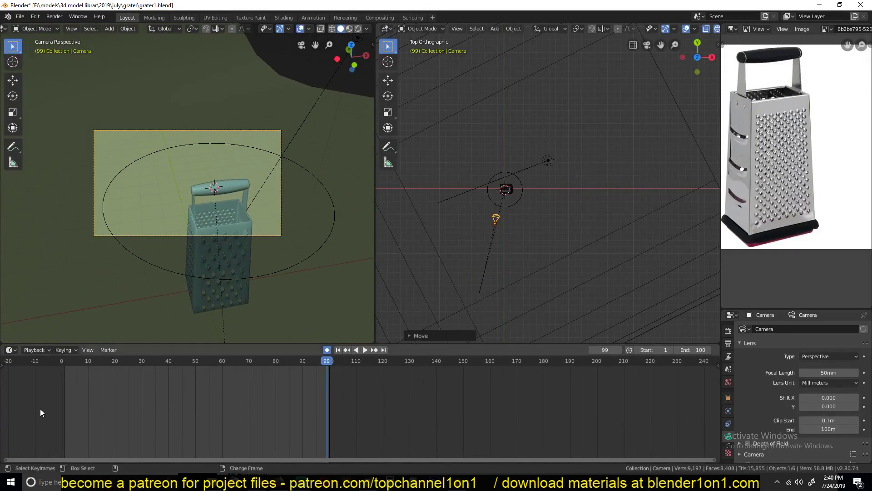
key(space)
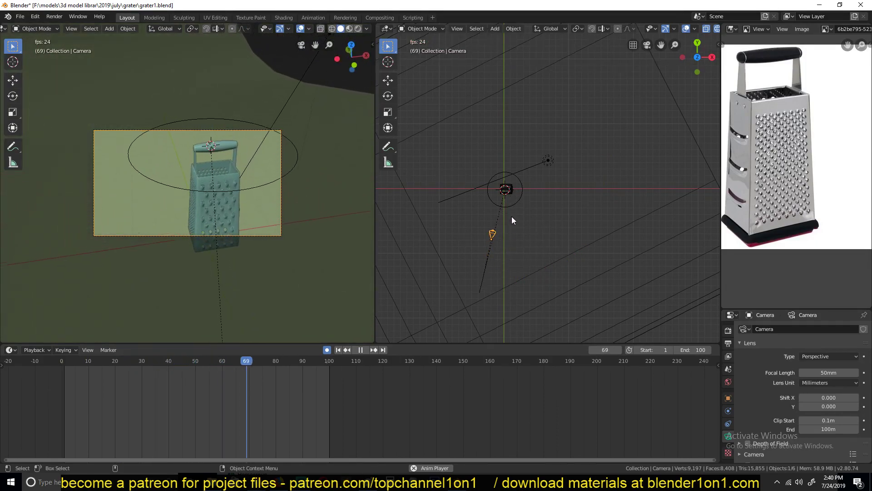
key(space)
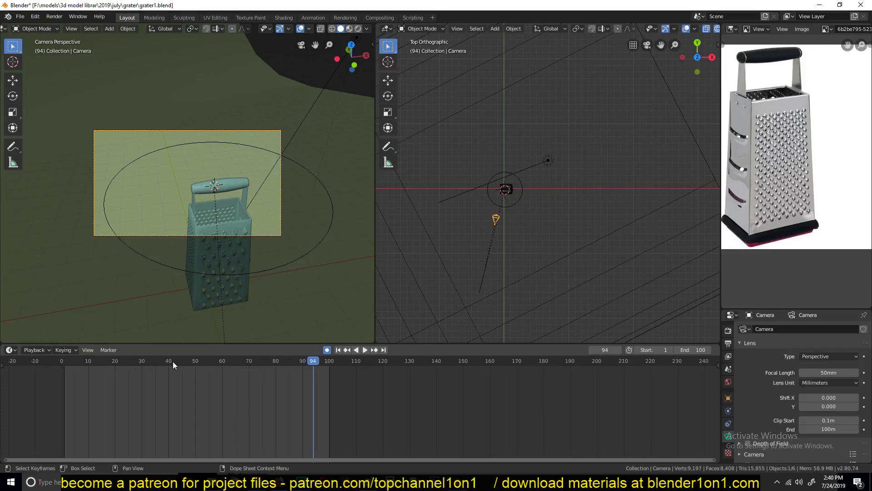
Step: Shift the camera's frame 99 location keyframe earlier in the timeline and replay the faster approach
scroll(204, 386, up, 1)
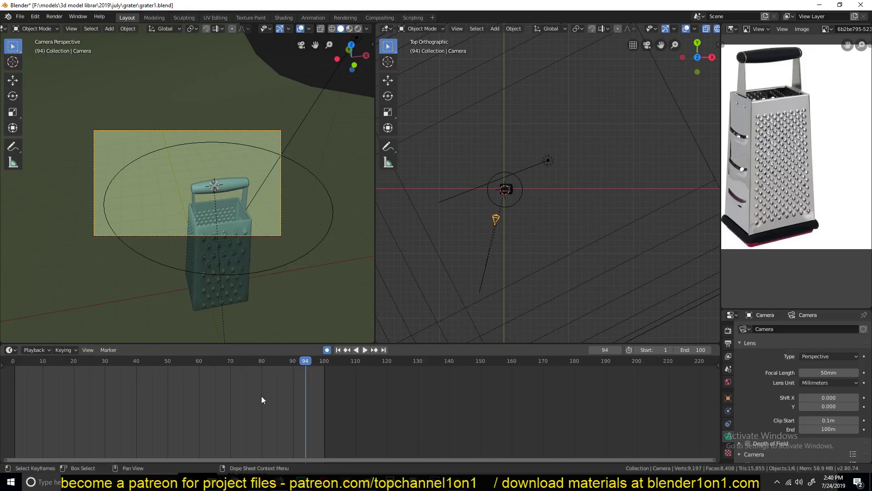
click(327, 362)
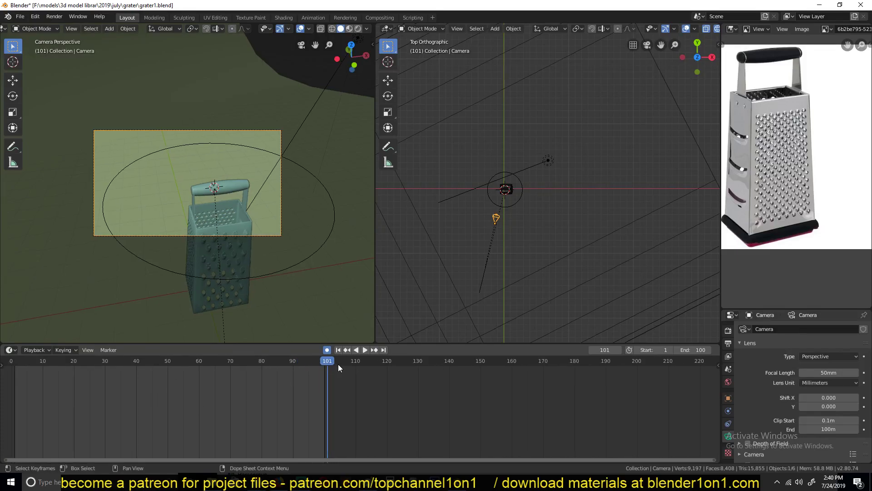
scroll(343, 377, down, 4)
key(g)
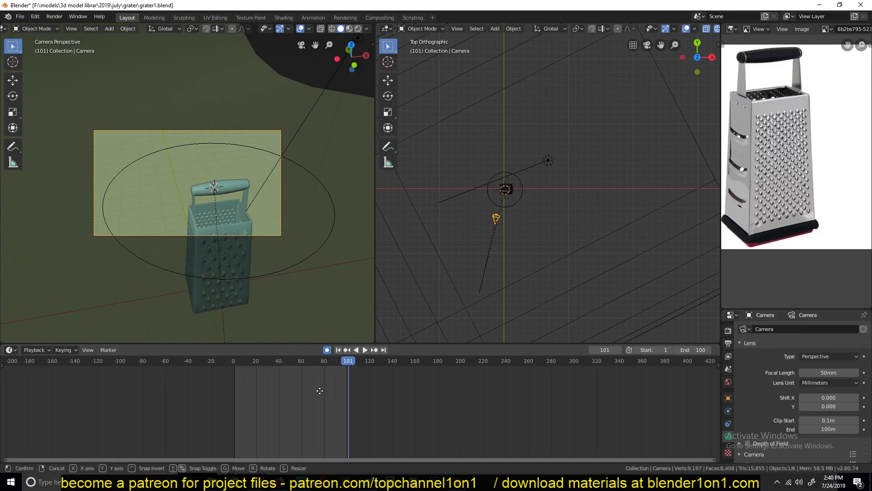
click(275, 392)
key(space)
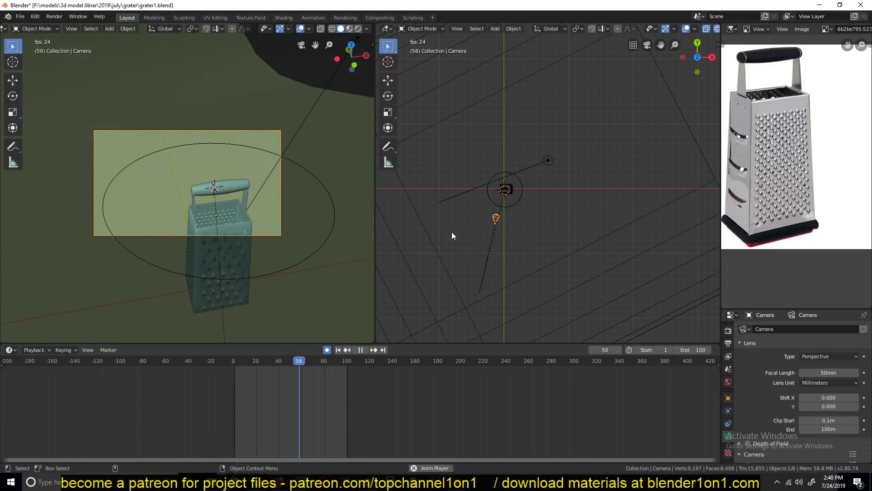
key(space)
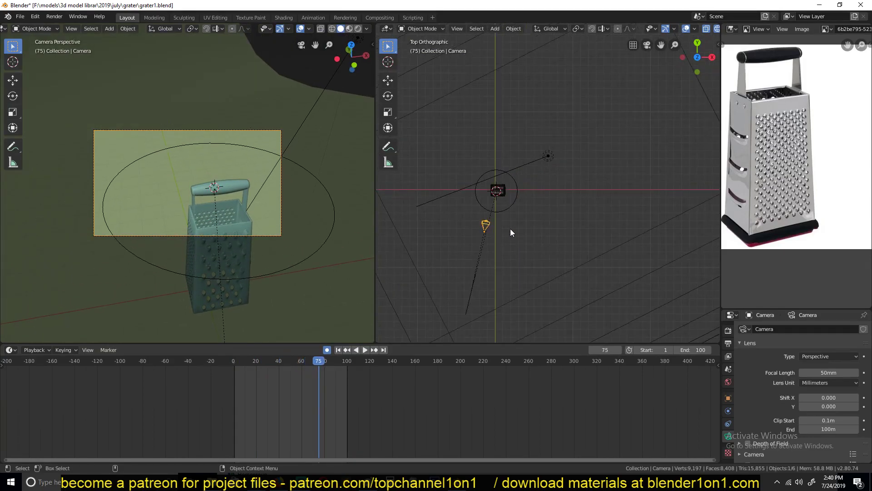
Step: Show the user perspective viewport in solid shading and play the camera animation from frame 0
middle_drag(526, 232, 473, 198)
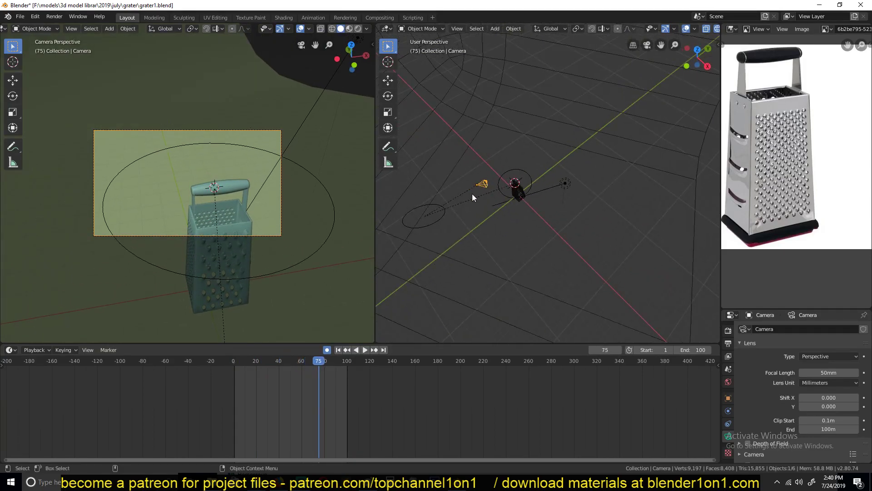
key(KP_7)
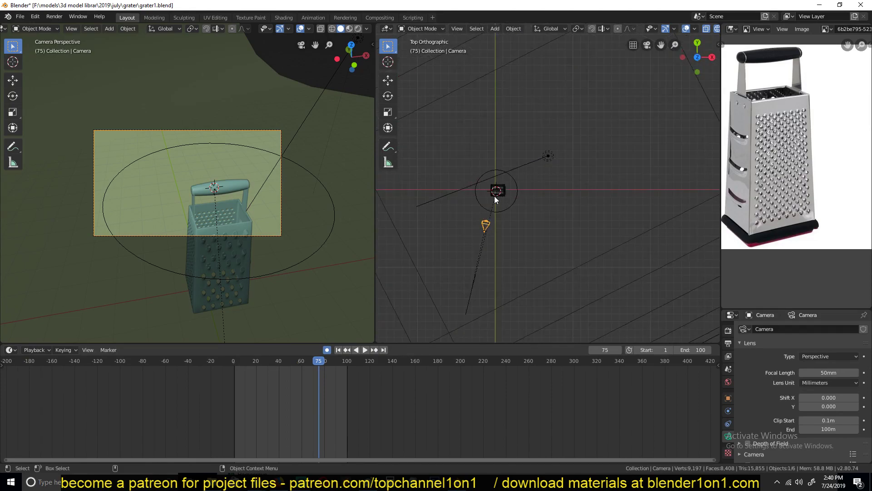
mouse_move(494, 196)
middle_down()
mouse_move(464, 187)
mouse_move(459, 176)
mouse_move(502, 195)
middle_up()
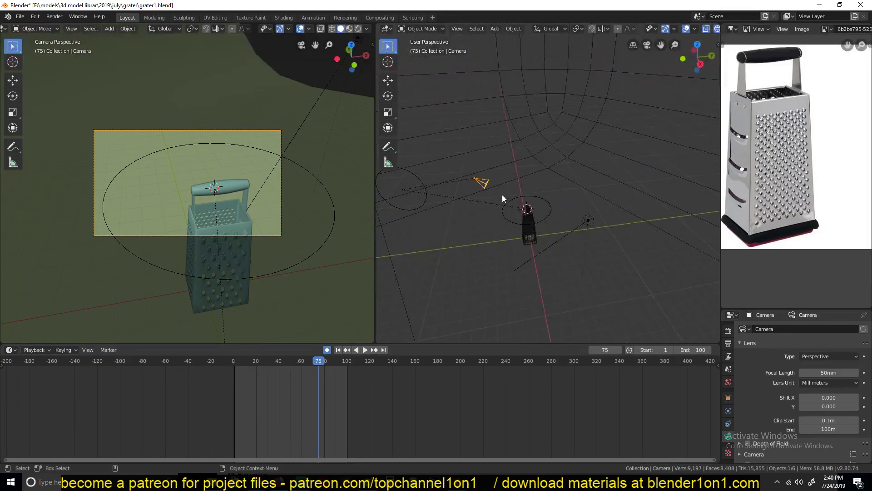
key(z)
click(567, 233)
mouse_move(555, 161)
middle_down()
mouse_move(519, 119)
mouse_move(509, 131)
middle_up()
drag(313, 362, 234, 387)
middle_drag(464, 168, 565, 186)
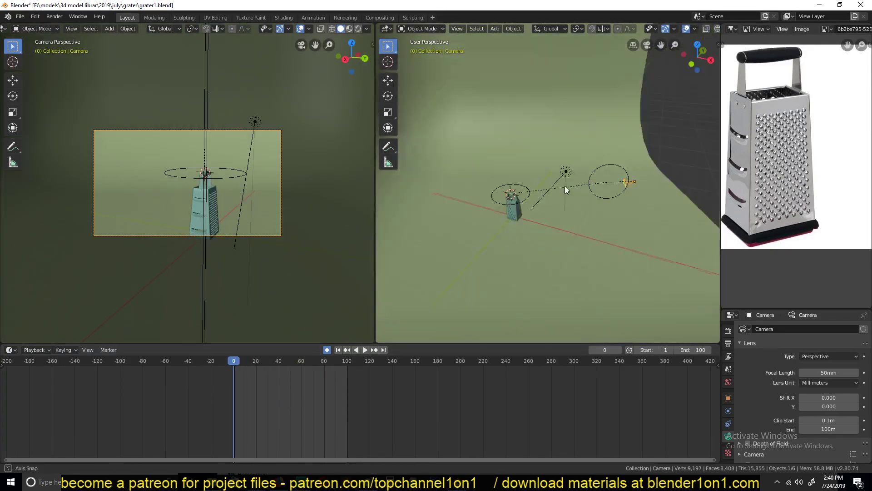
key(space)
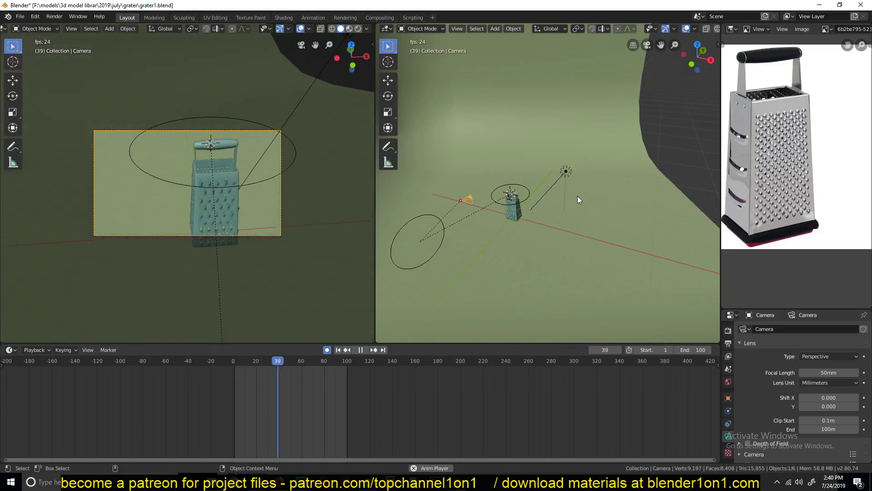
key(space)
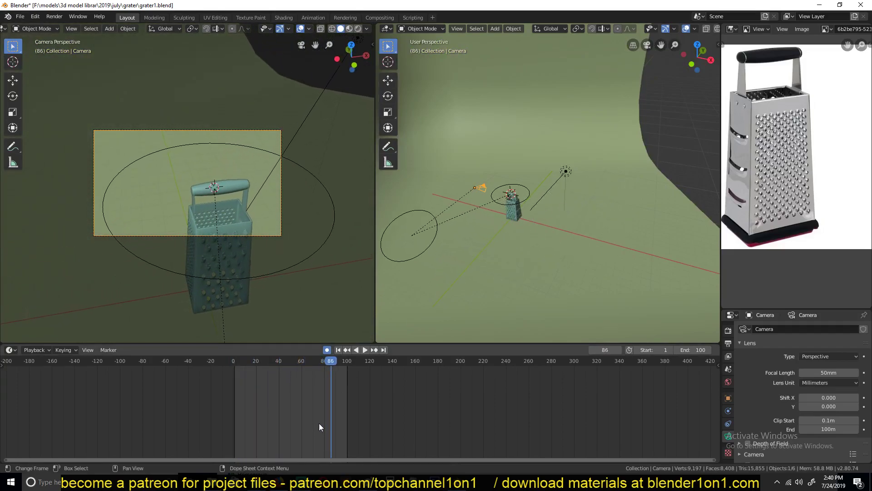
Step: Scale the second circle empty up to about twice its size at frame 39
drag(319, 423, 277, 416)
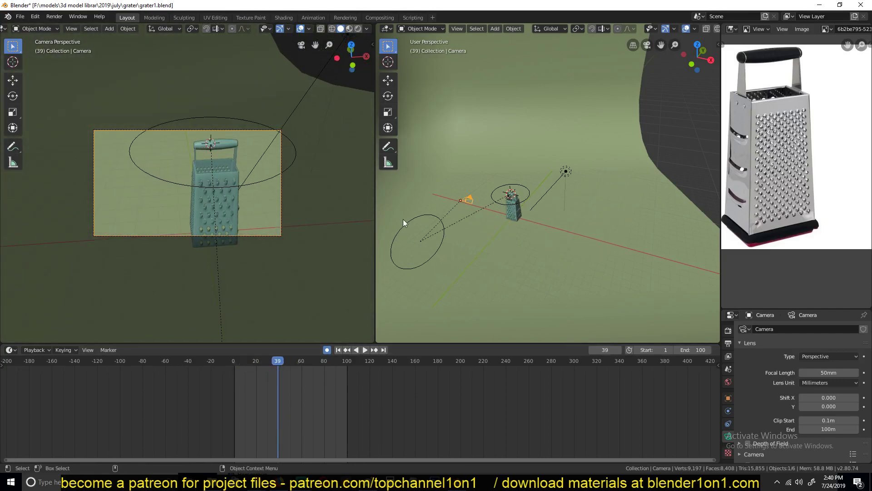
click(415, 216)
key(s)
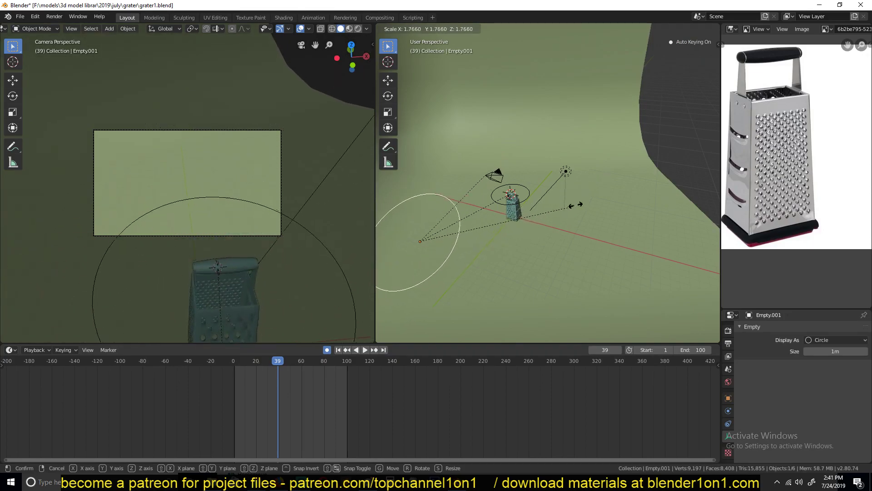
click(594, 200)
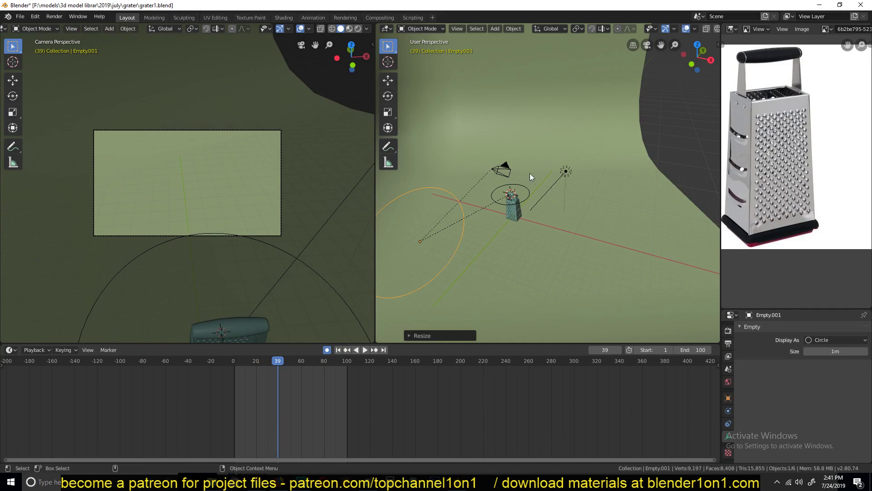
Step: Play the animation to check the camera's path with the enlarged circle empty, stopping at frame 52, and select the camera
shift+right_drag(269, 424, 213, 425)
key(space)
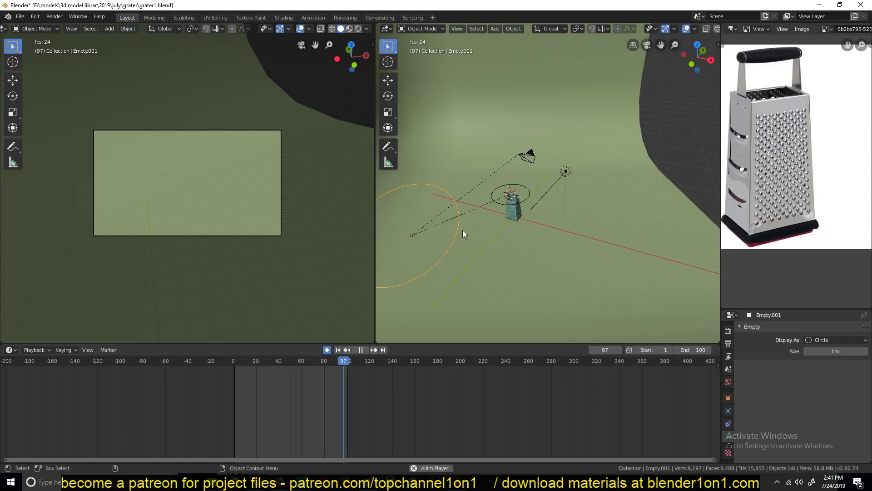
key(space)
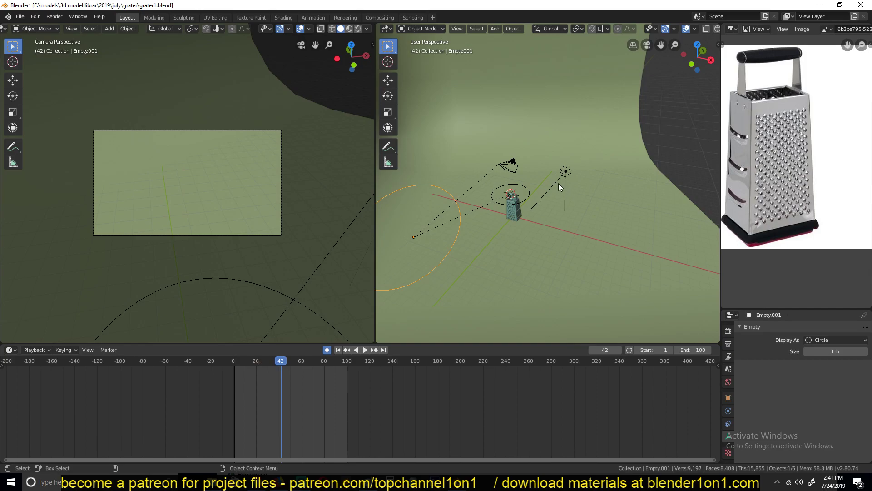
key(space)
key(space)
click(527, 160)
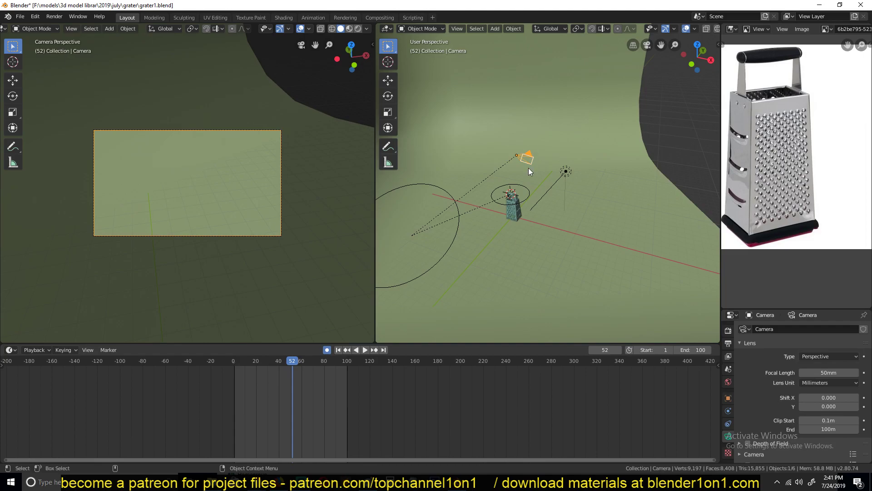